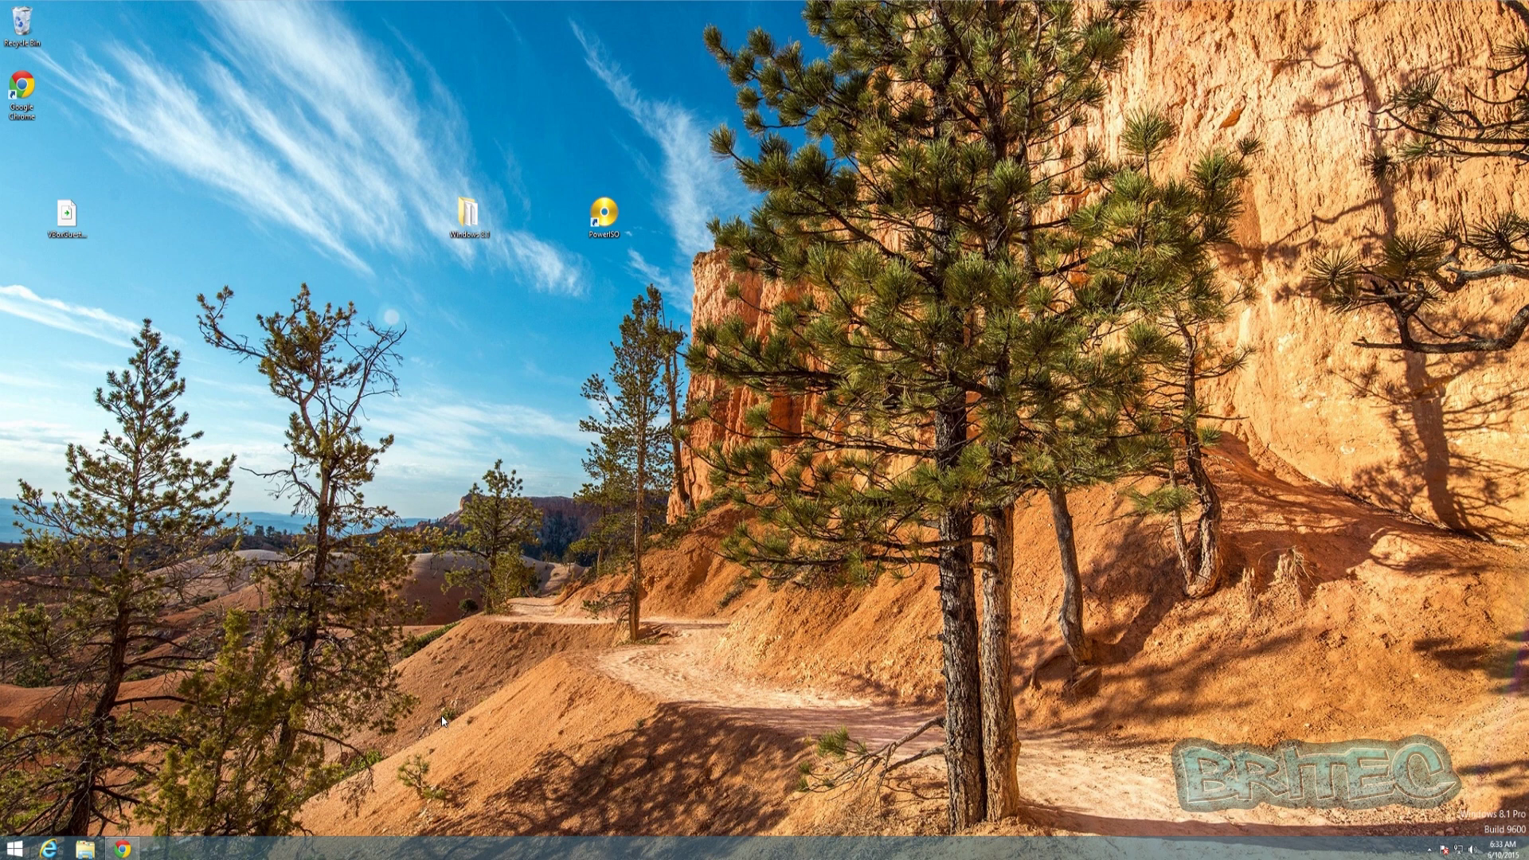
View PowerISO's ordering page in the browser, then minimize the browser.
{"action": "left_click", "coordinate": [122, 849]}
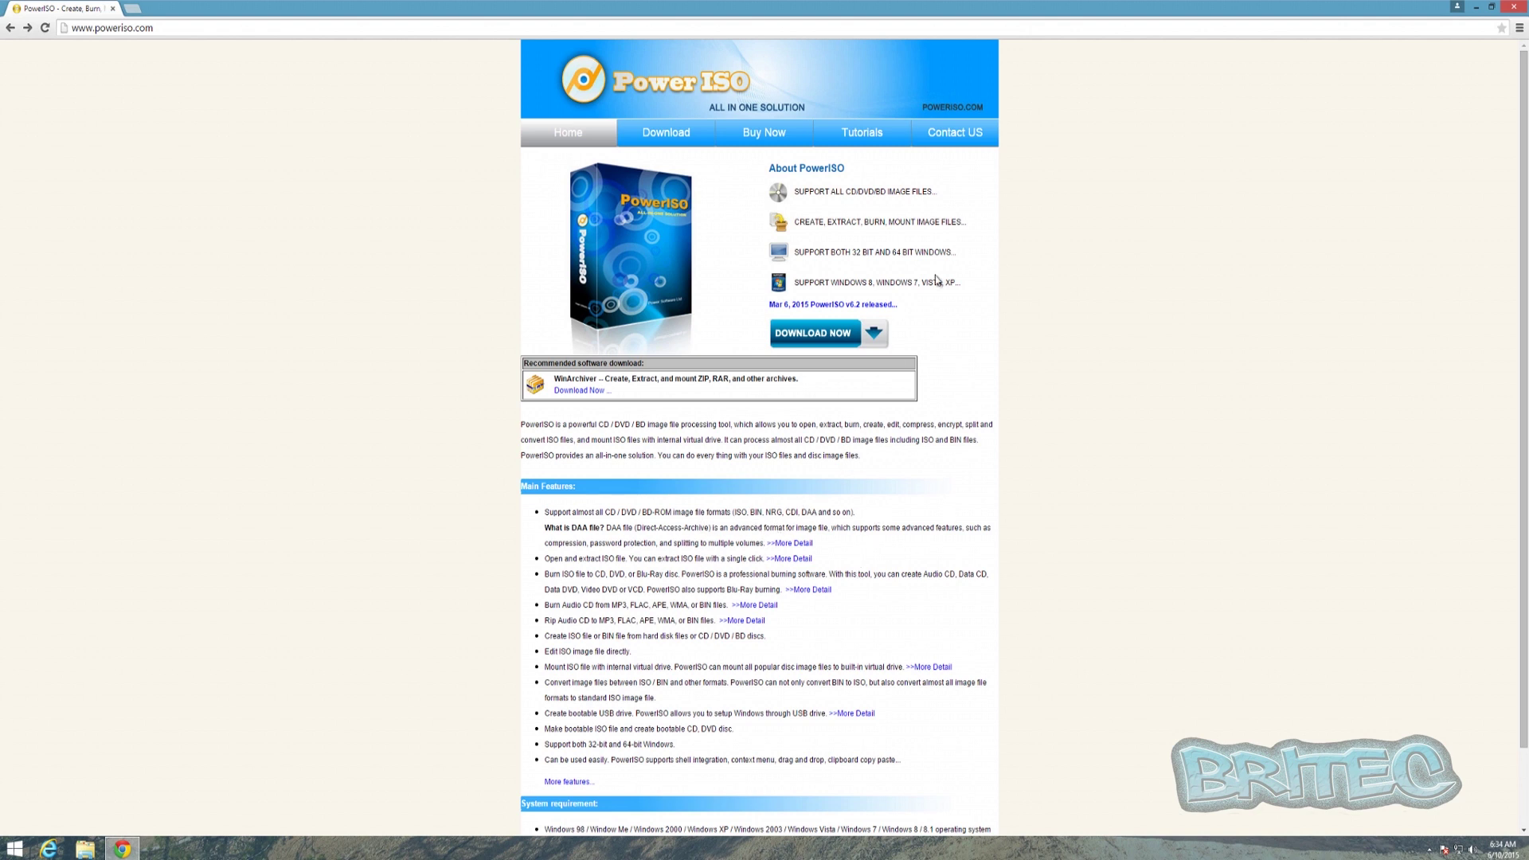
{"action": "left_click", "coordinate": [746, 140]}
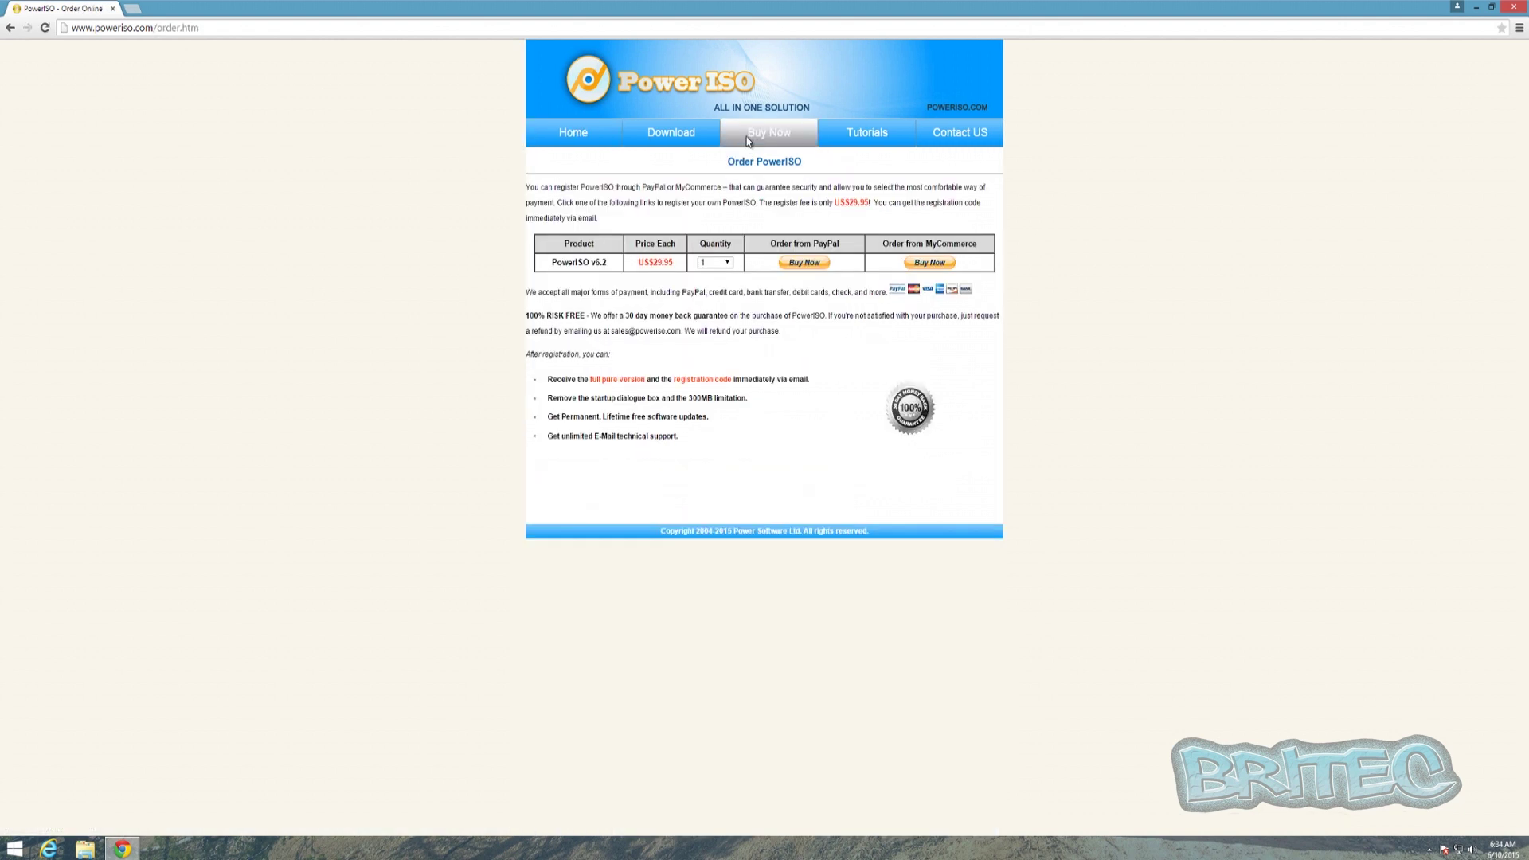
{"action": "left_click", "coordinate": [1474, 8]}
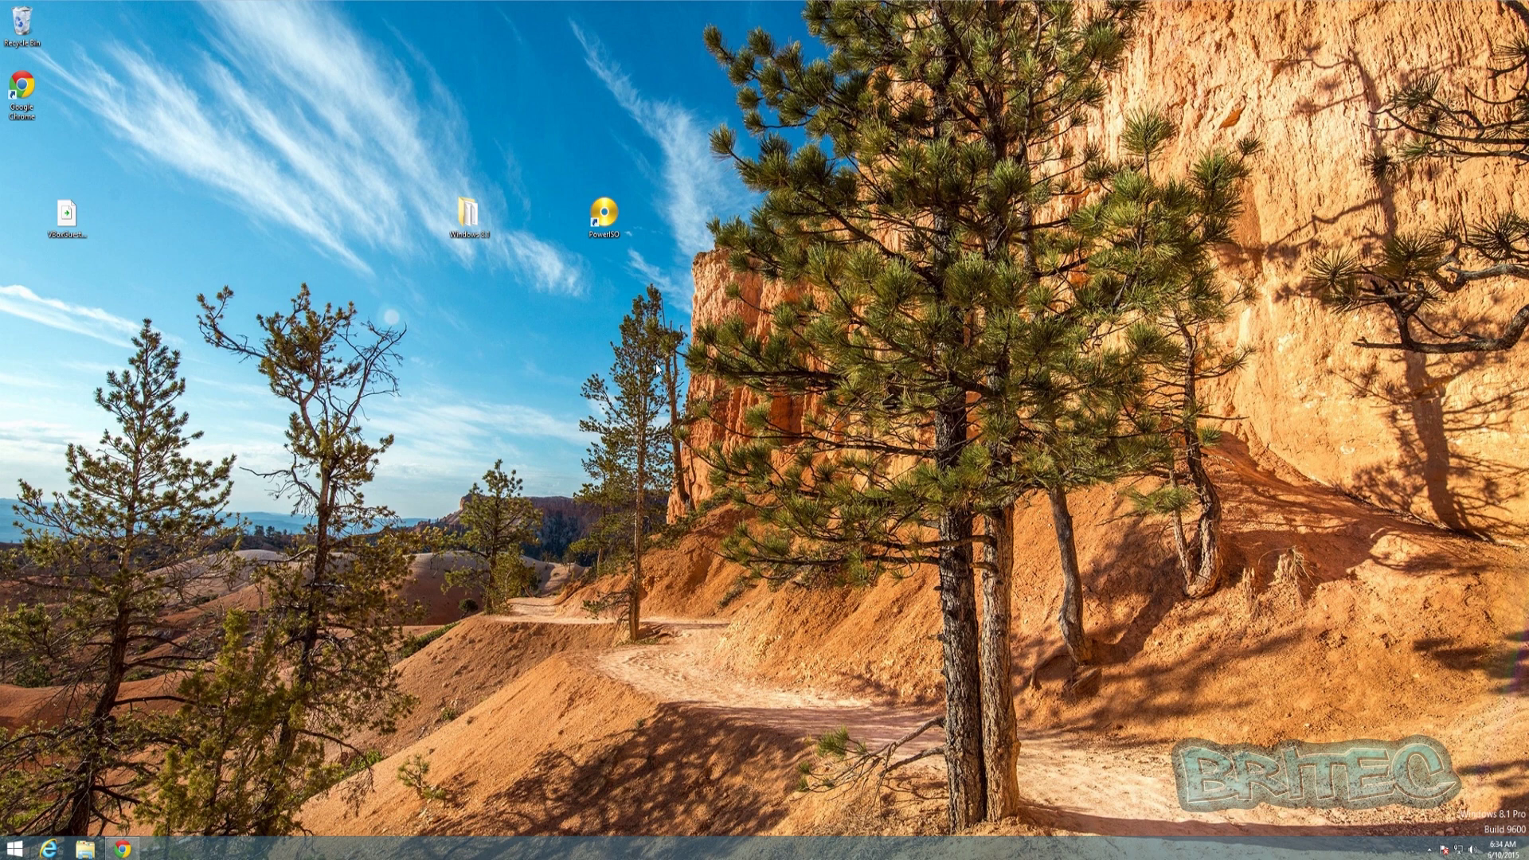
Open the Windows 8.1 folder from the desktop, reposition its window, then close it.
{"action": "double_click", "coordinate": [462, 220]}
{"action": "left_click_drag", "start_coordinate": [561, 193], "coordinate": [645, 175]}
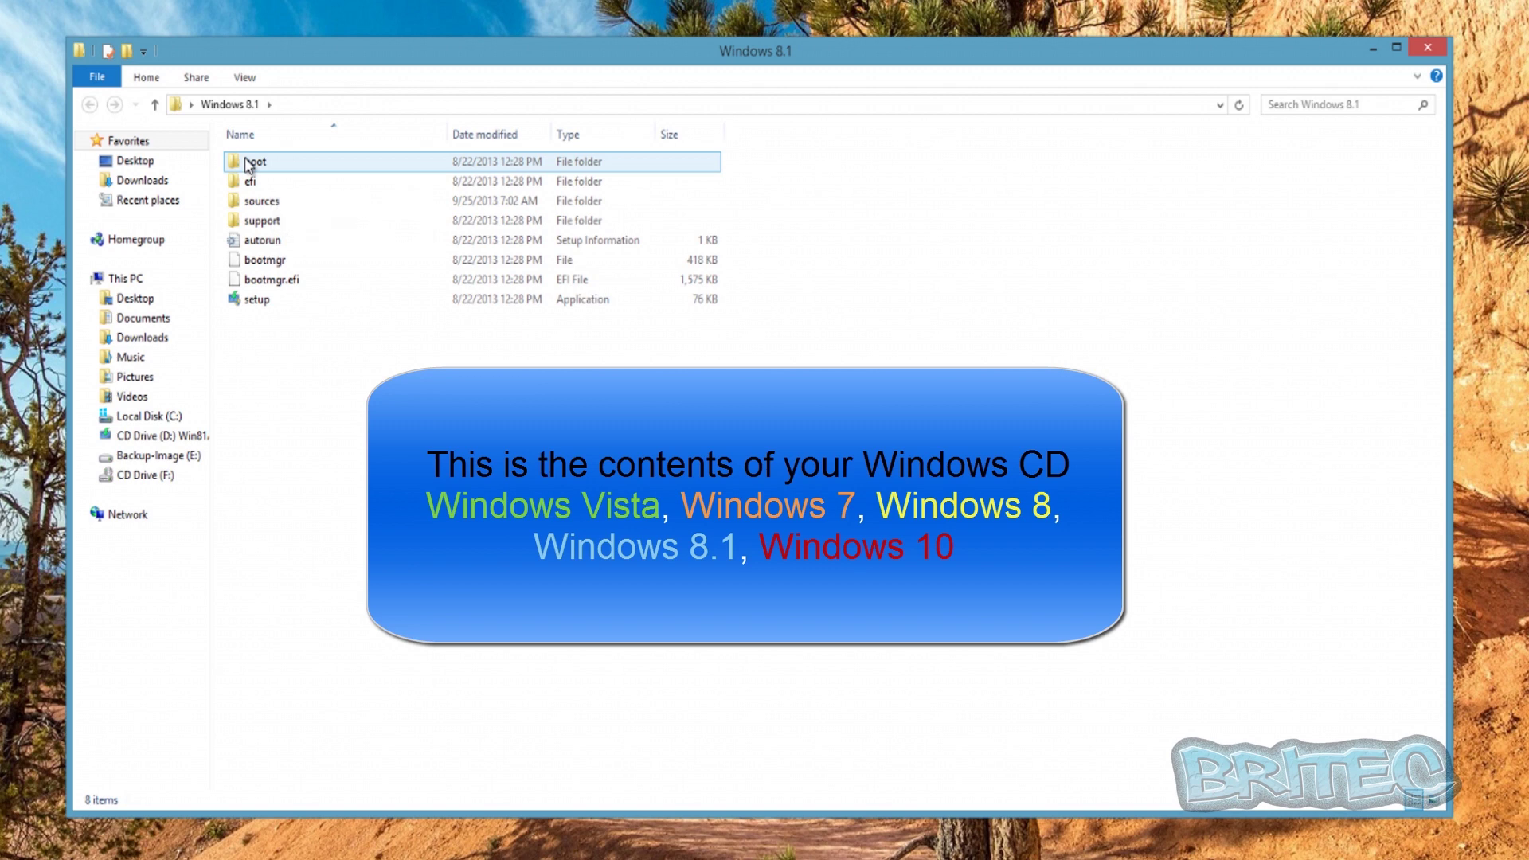
{"action": "mouse_move", "coordinate": [249, 309]}
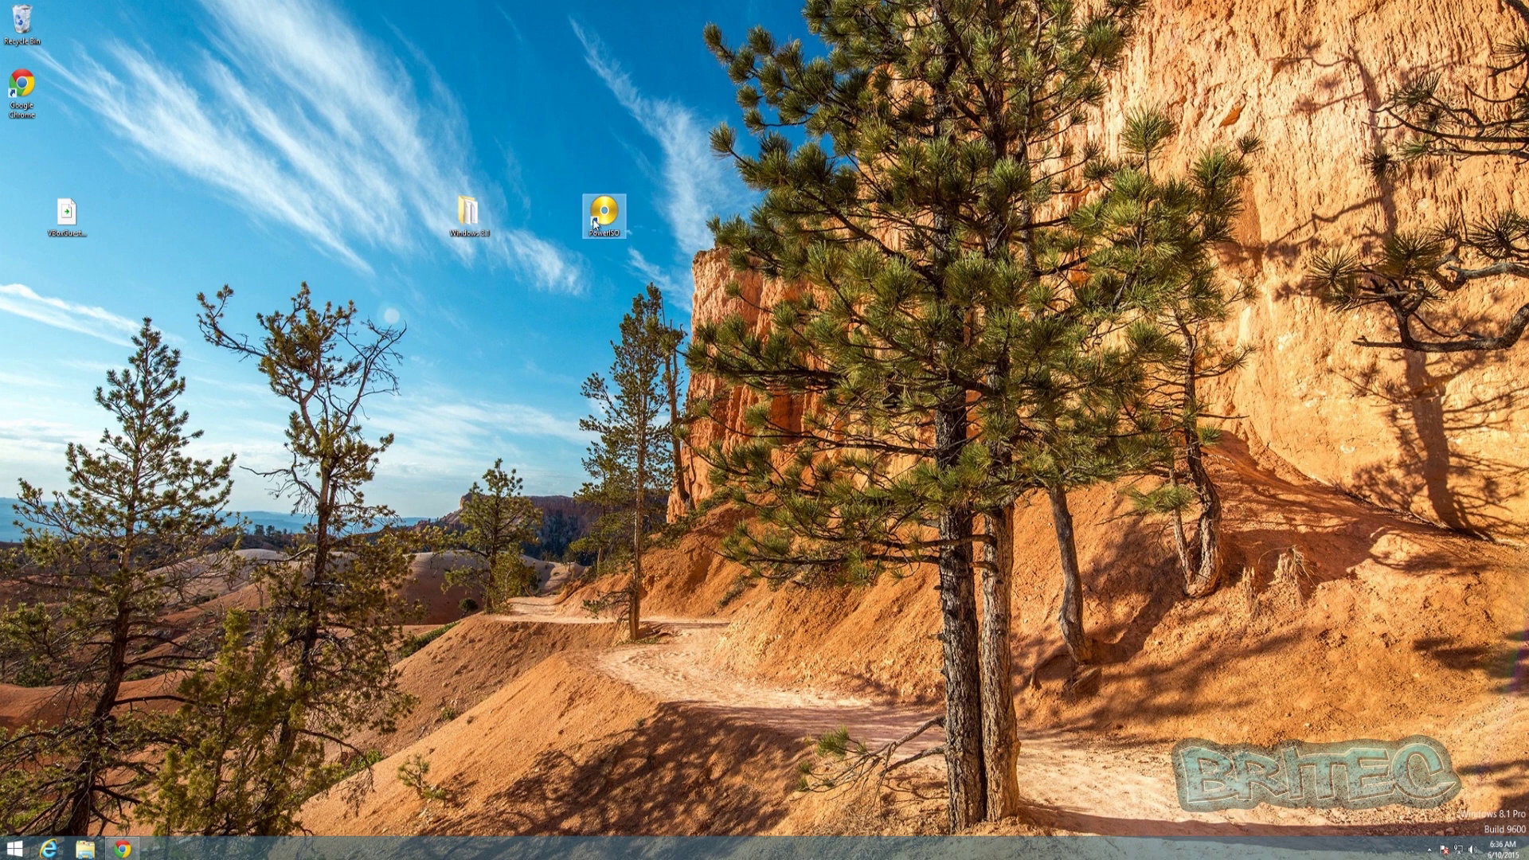
{"action": "double_click", "coordinate": [469, 215]}
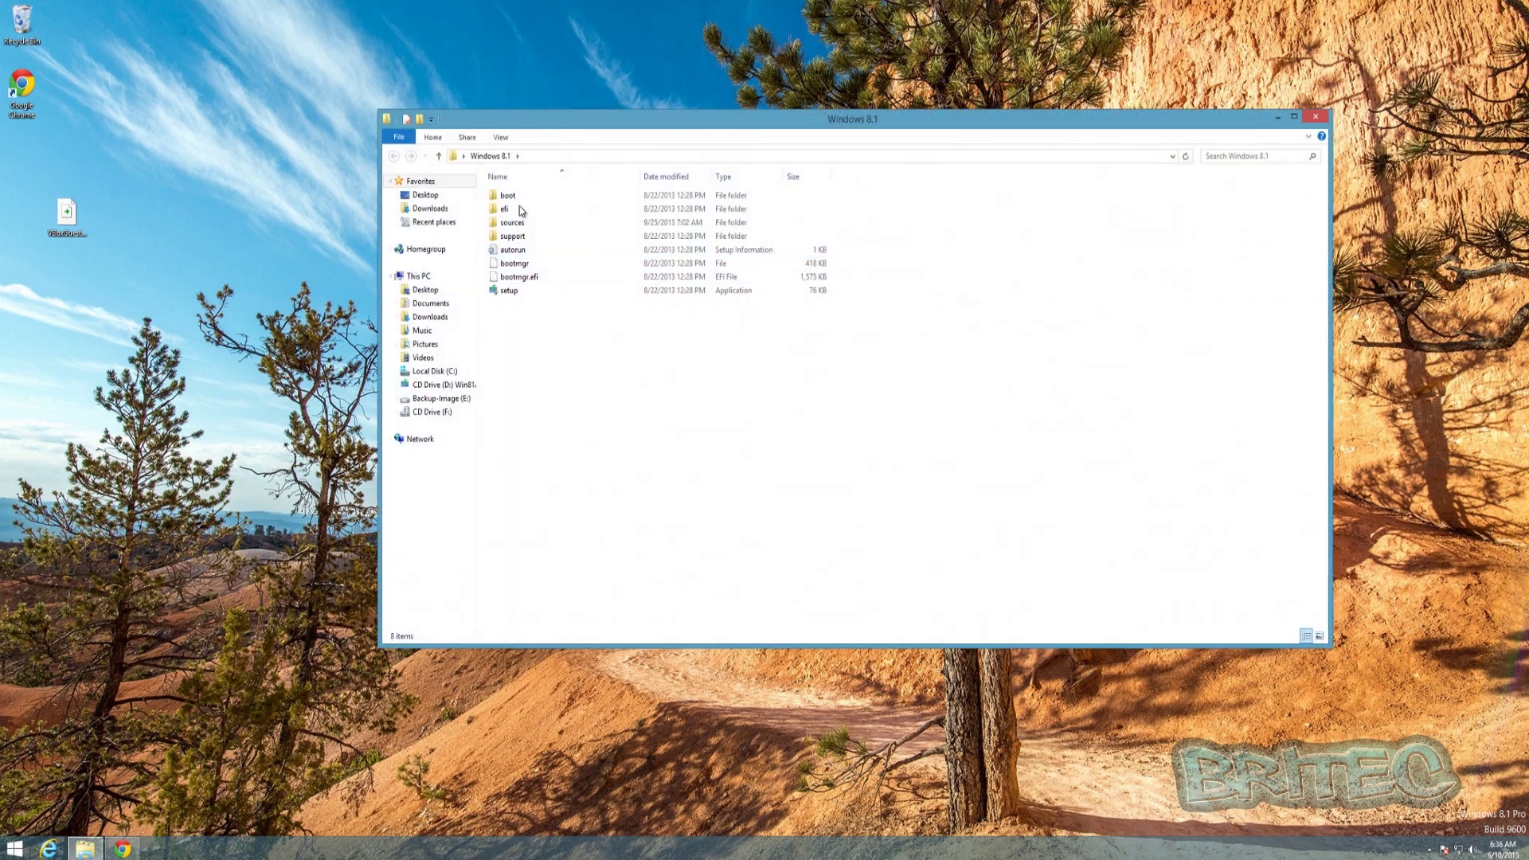
{"action": "left_click", "coordinate": [1316, 117]}
Launch PowerISO snapped right and the Windows 8.1 folder snapped left.
{"action": "double_click", "coordinate": [604, 214]}
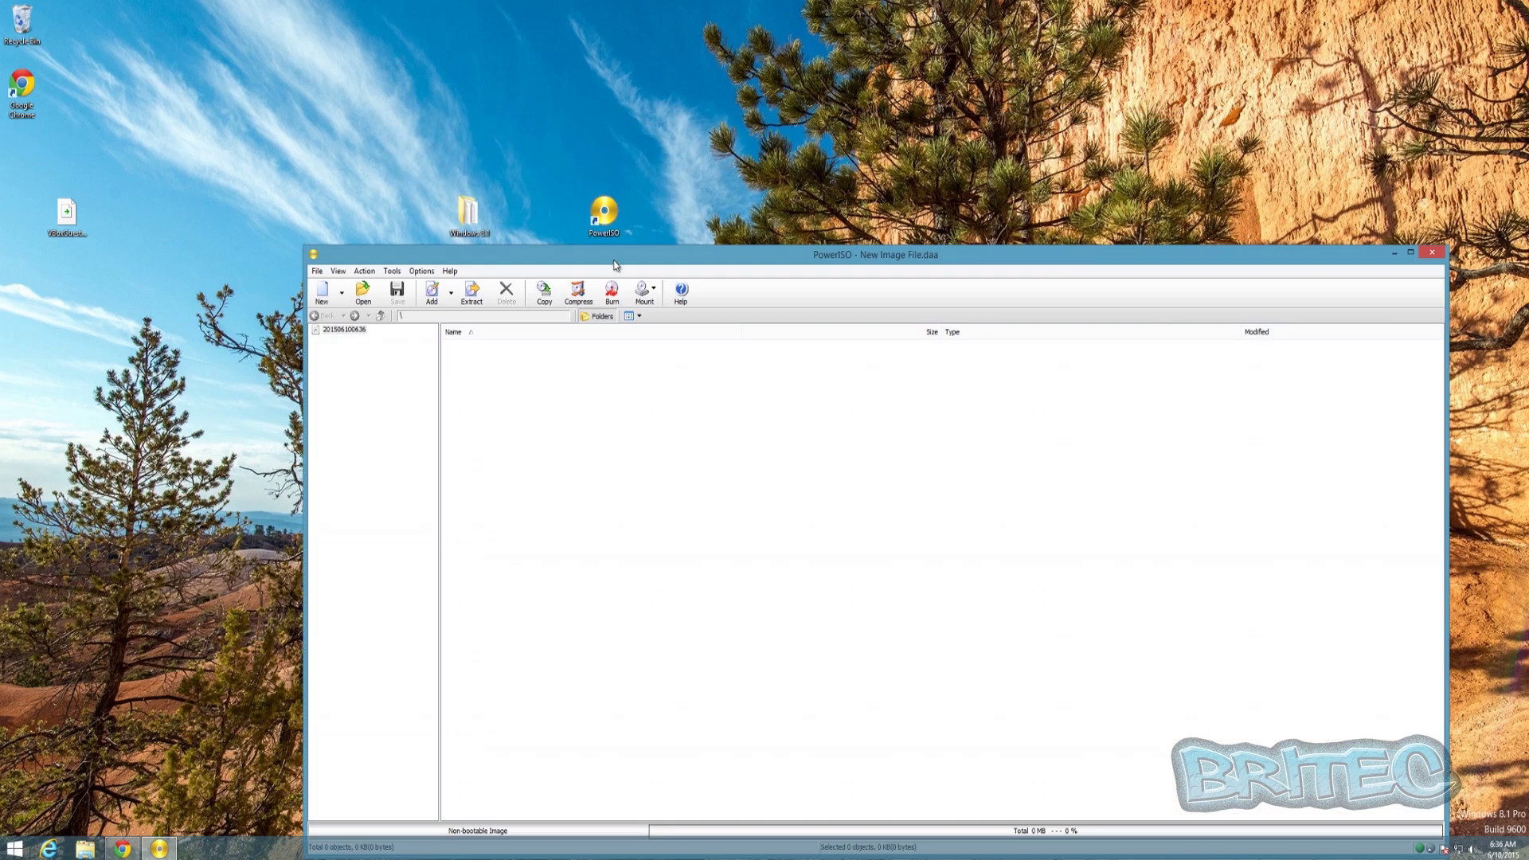
{"action": "left_click_drag", "start_coordinate": [615, 265], "coordinate": [1528, 219]}
{"action": "double_click", "coordinate": [469, 211]}
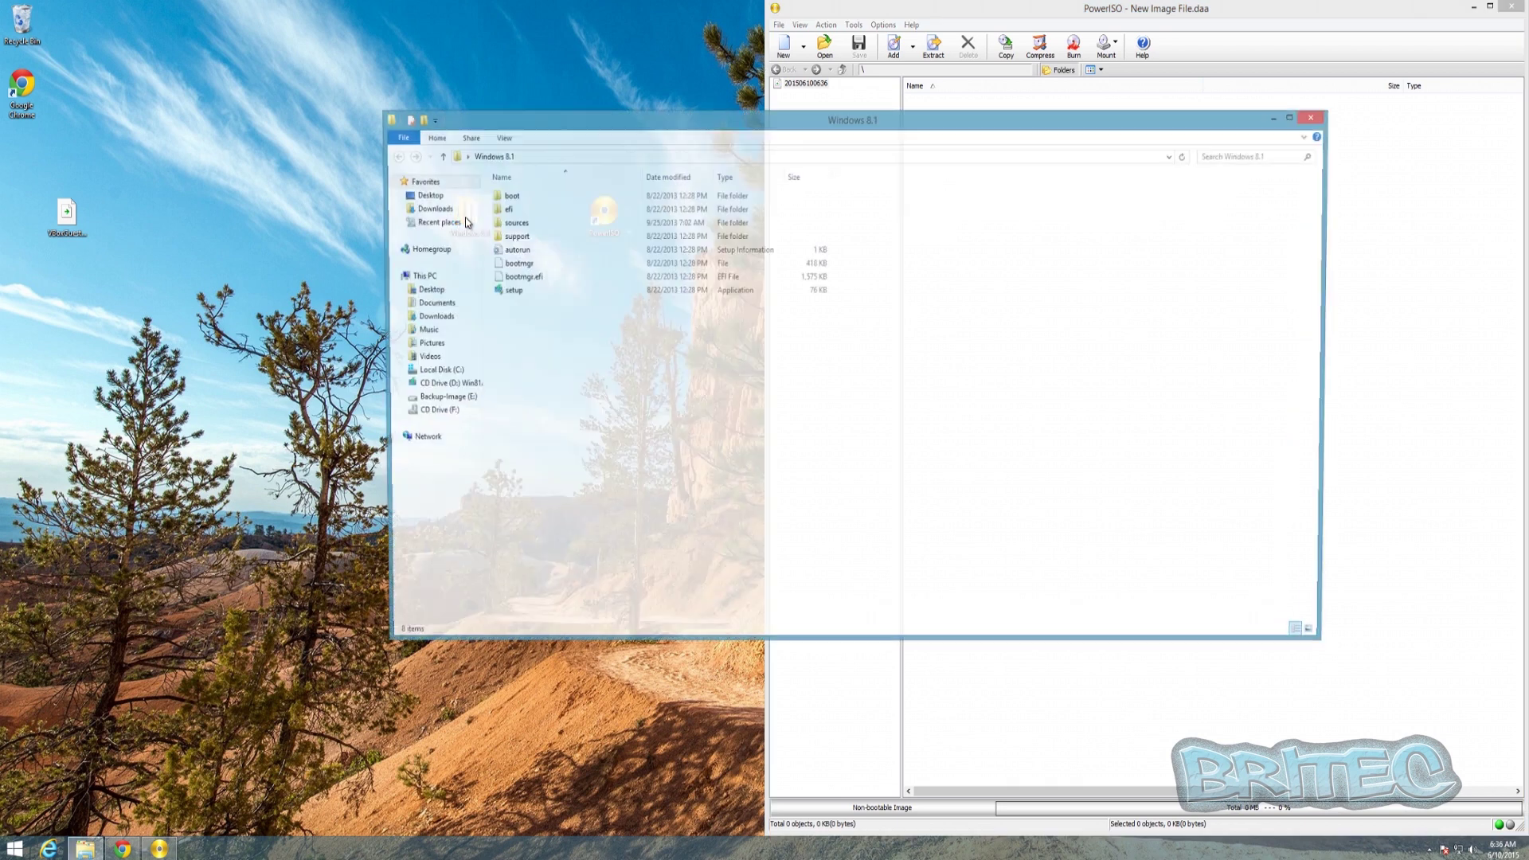
{"action": "left_click_drag", "start_coordinate": [828, 123], "coordinate": [3, 140]}
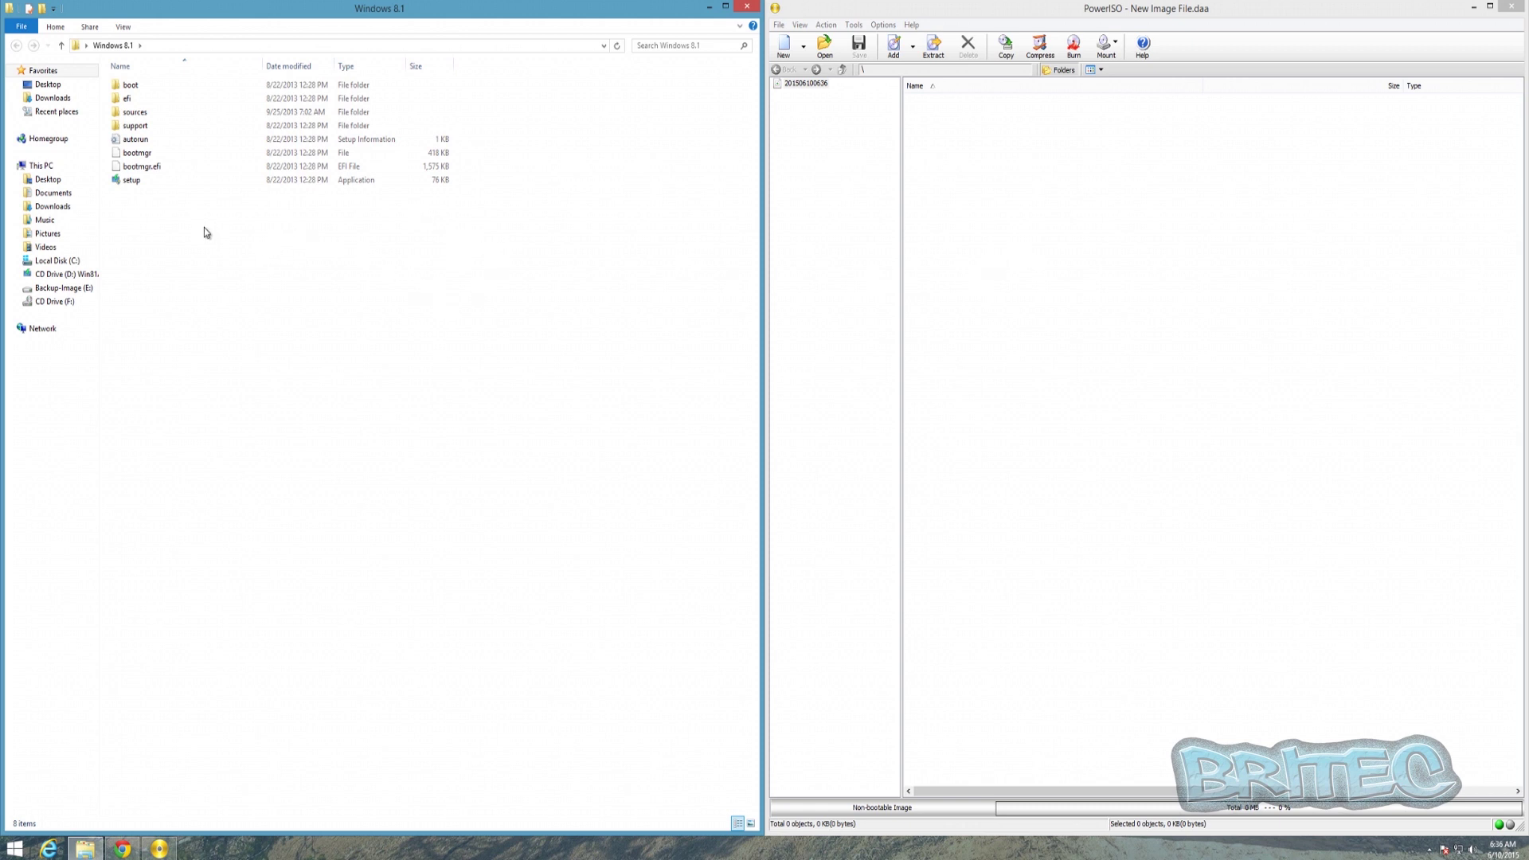
Select all eight disc items and drag them into PowerISO's new image.
{"action": "left_click_drag", "start_coordinate": [163, 218], "coordinate": [116, 81]}
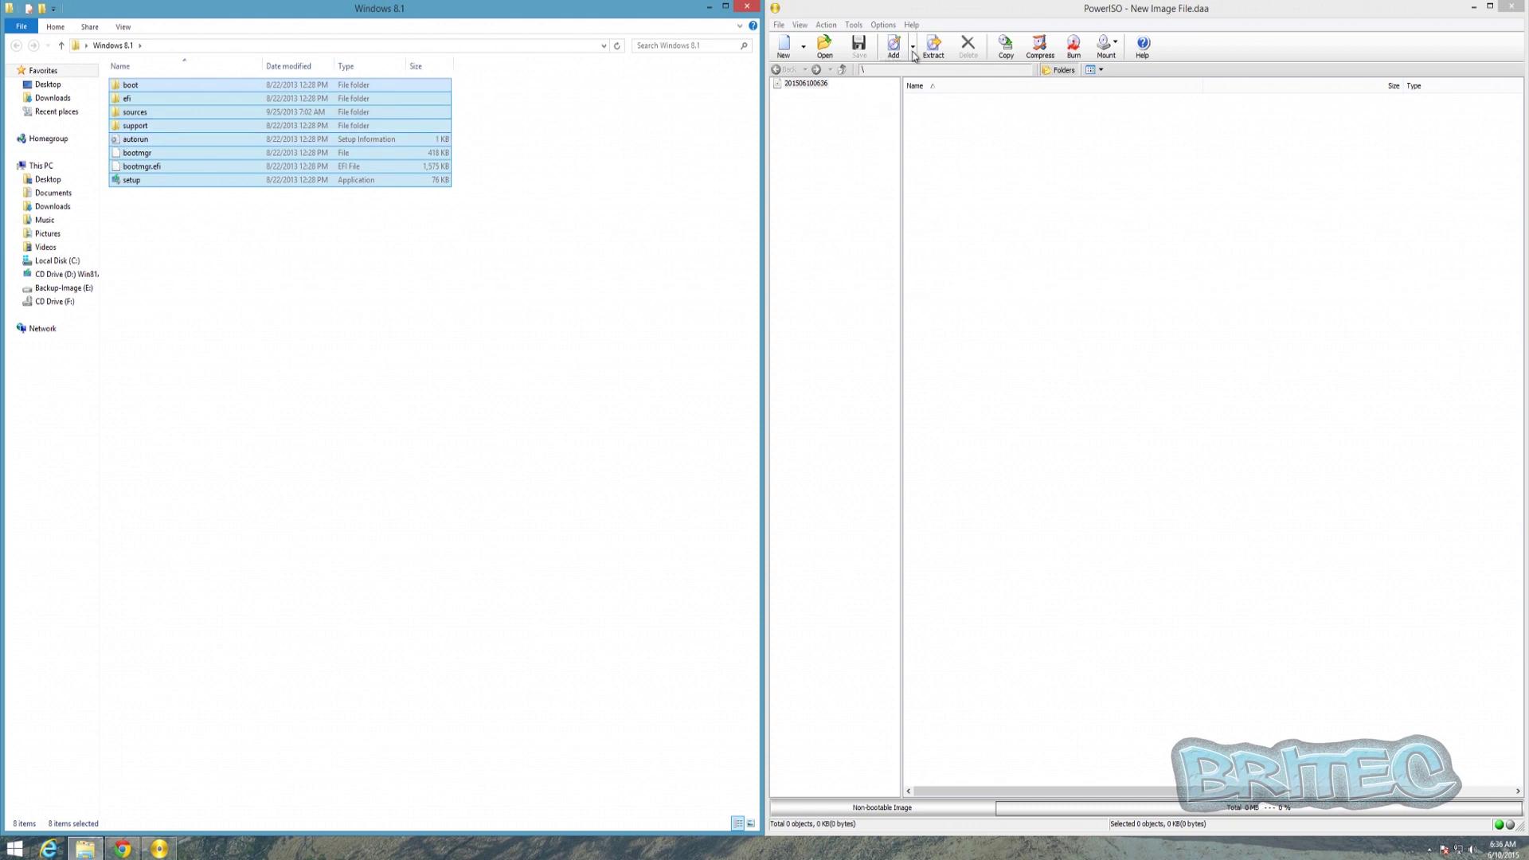
{"action": "left_click_drag", "start_coordinate": [141, 130], "coordinate": [1026, 254]}
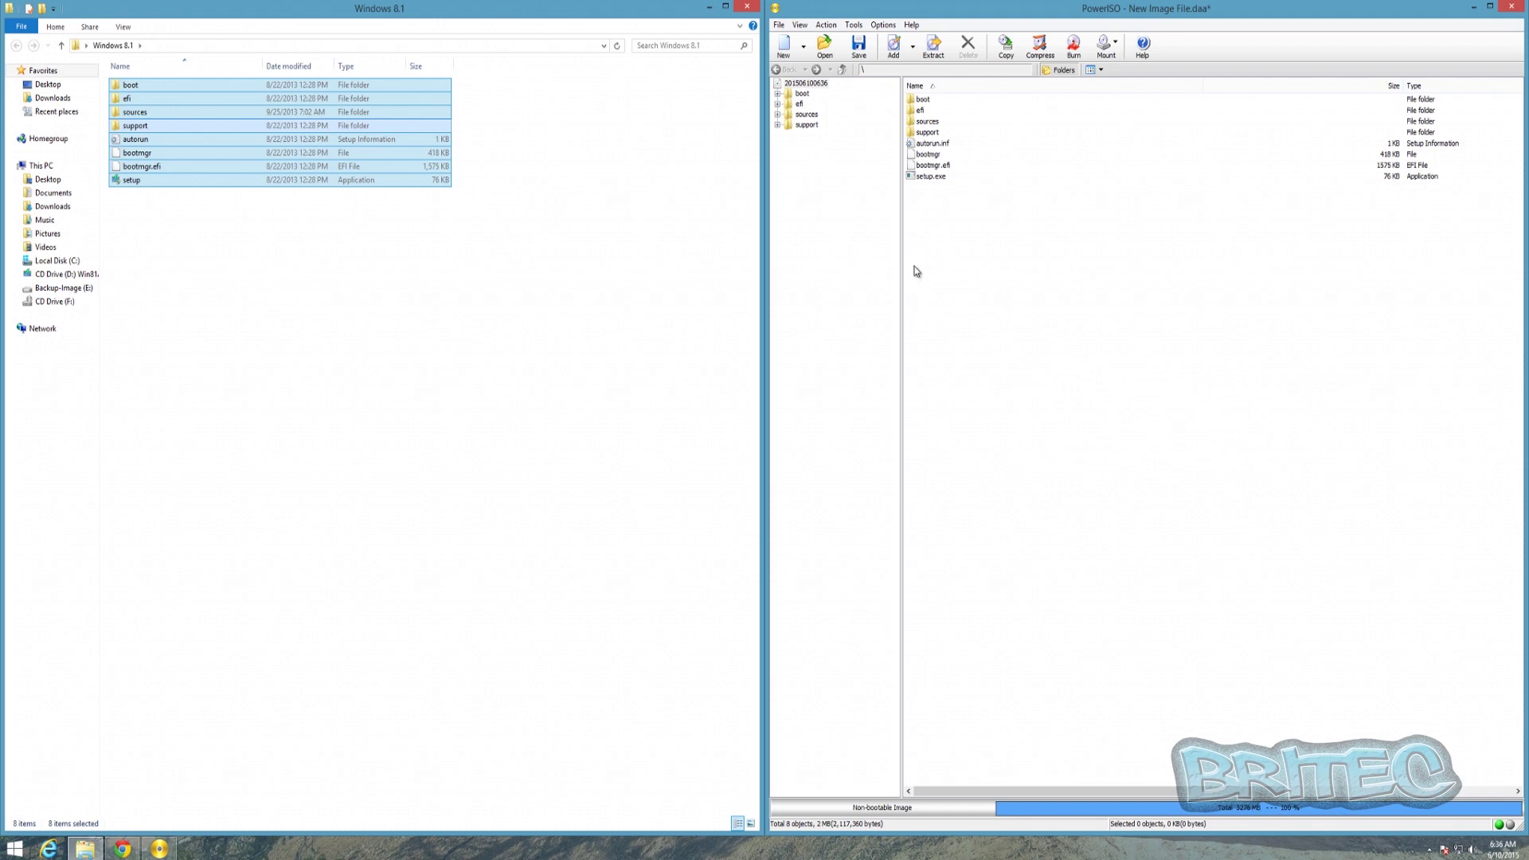
{"action": "left_click", "coordinate": [709, 10]}
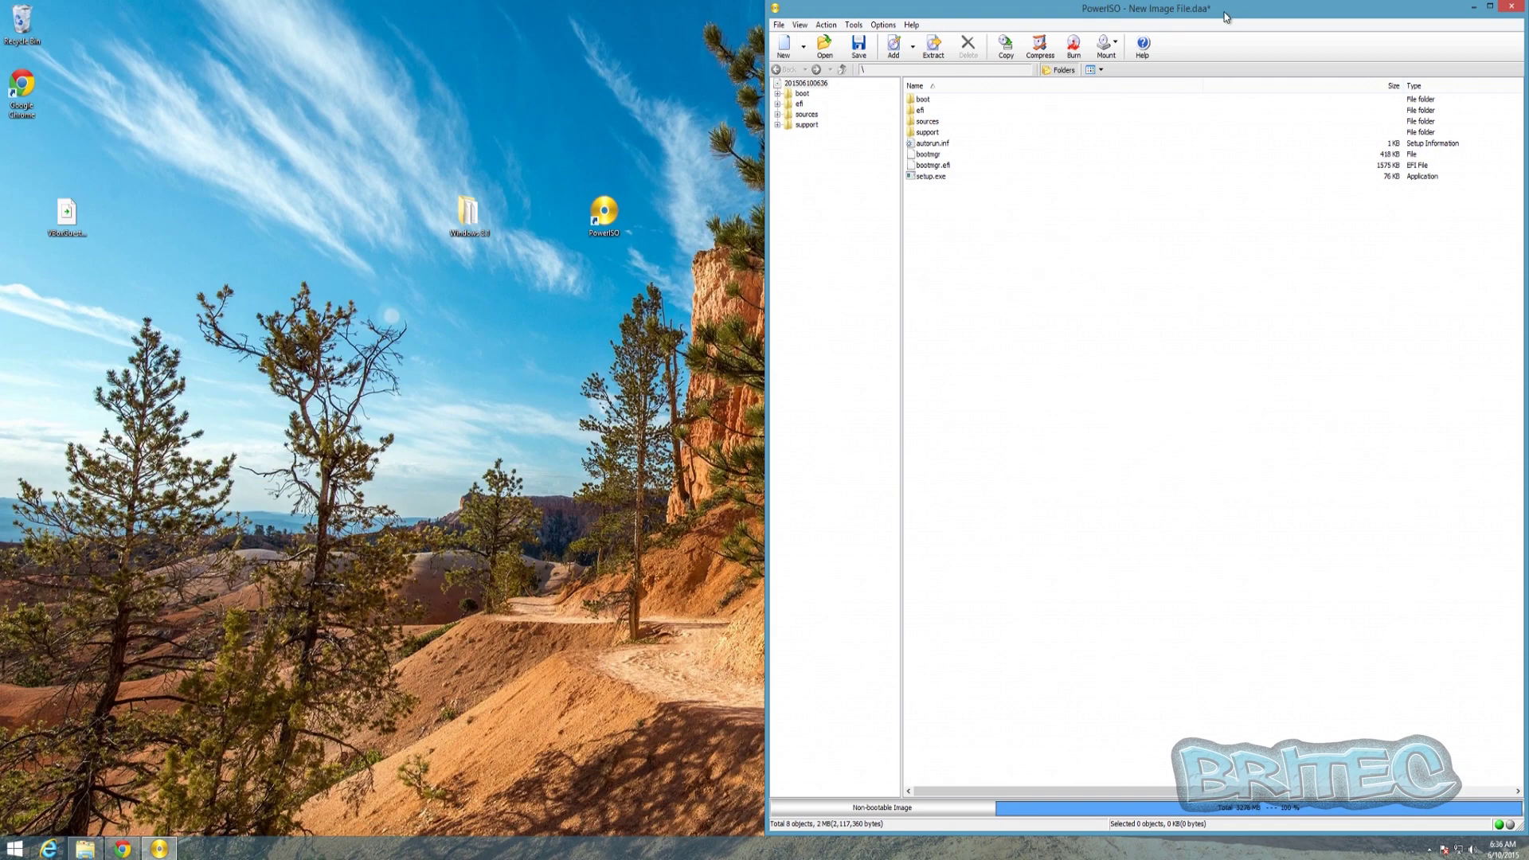
Center PowerISO, maximize and restore it, then shrink and shift the window.
{"action": "left_click_drag", "start_coordinate": [1225, 16], "coordinate": [832, 13]}
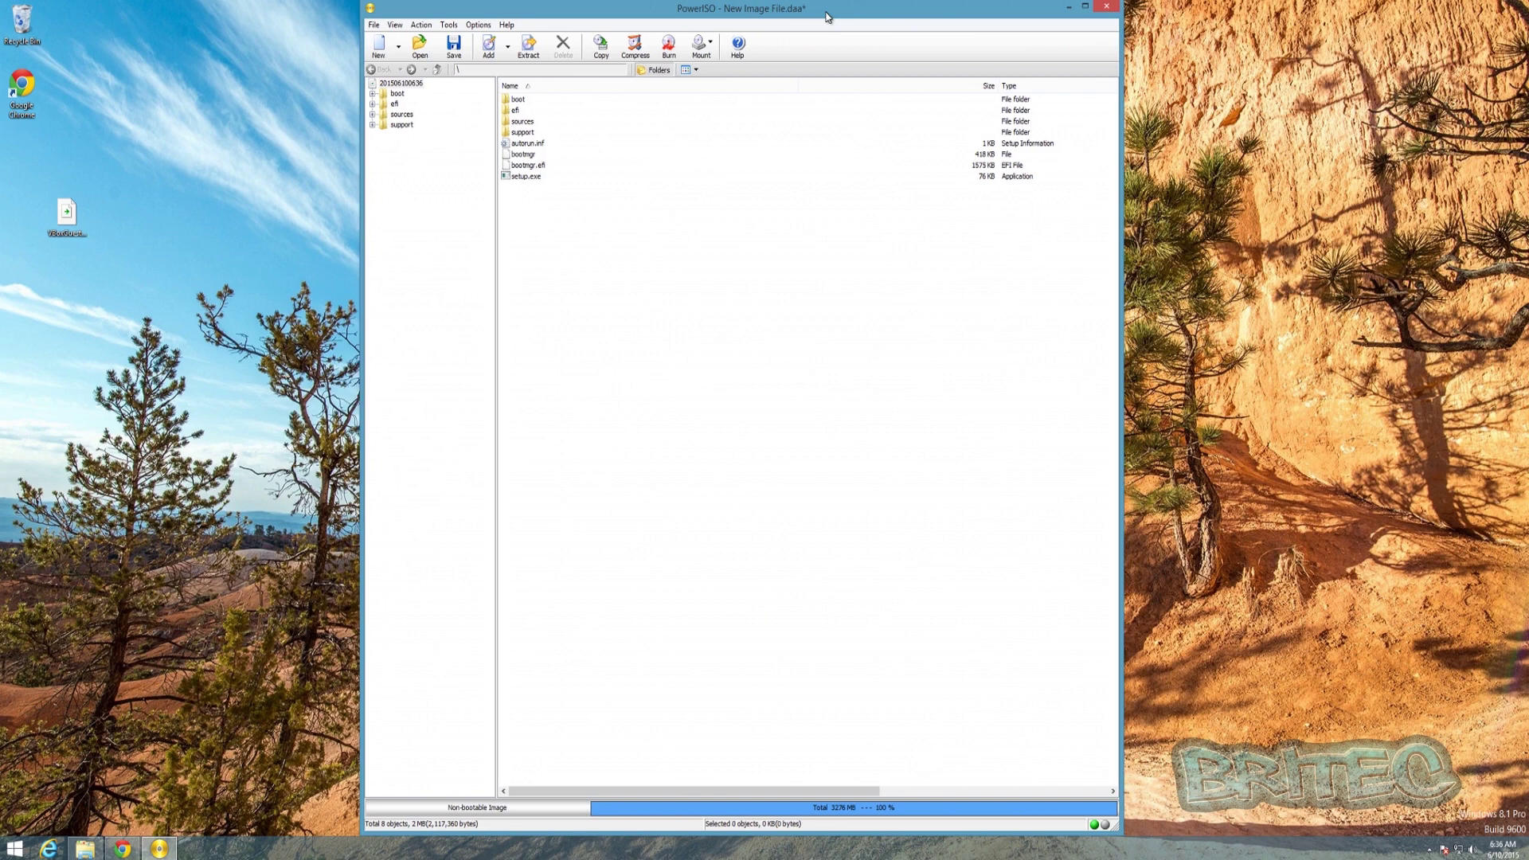
{"action": "left_click", "coordinate": [1090, 7]}
{"action": "left_click", "coordinate": [1482, 6]}
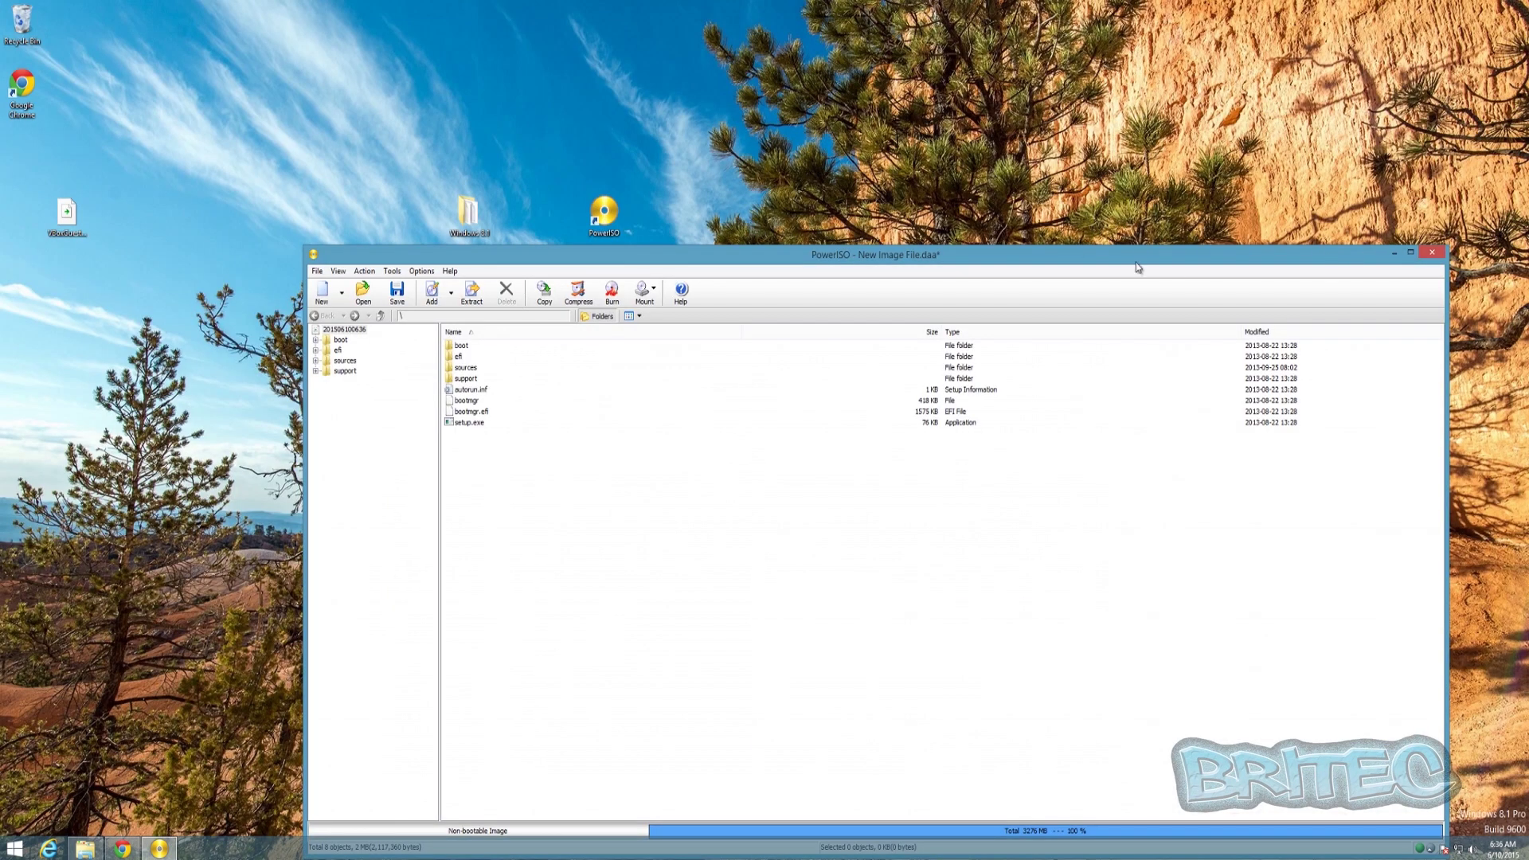
{"action": "left_click_drag", "start_coordinate": [1016, 261], "coordinate": [924, 171]}
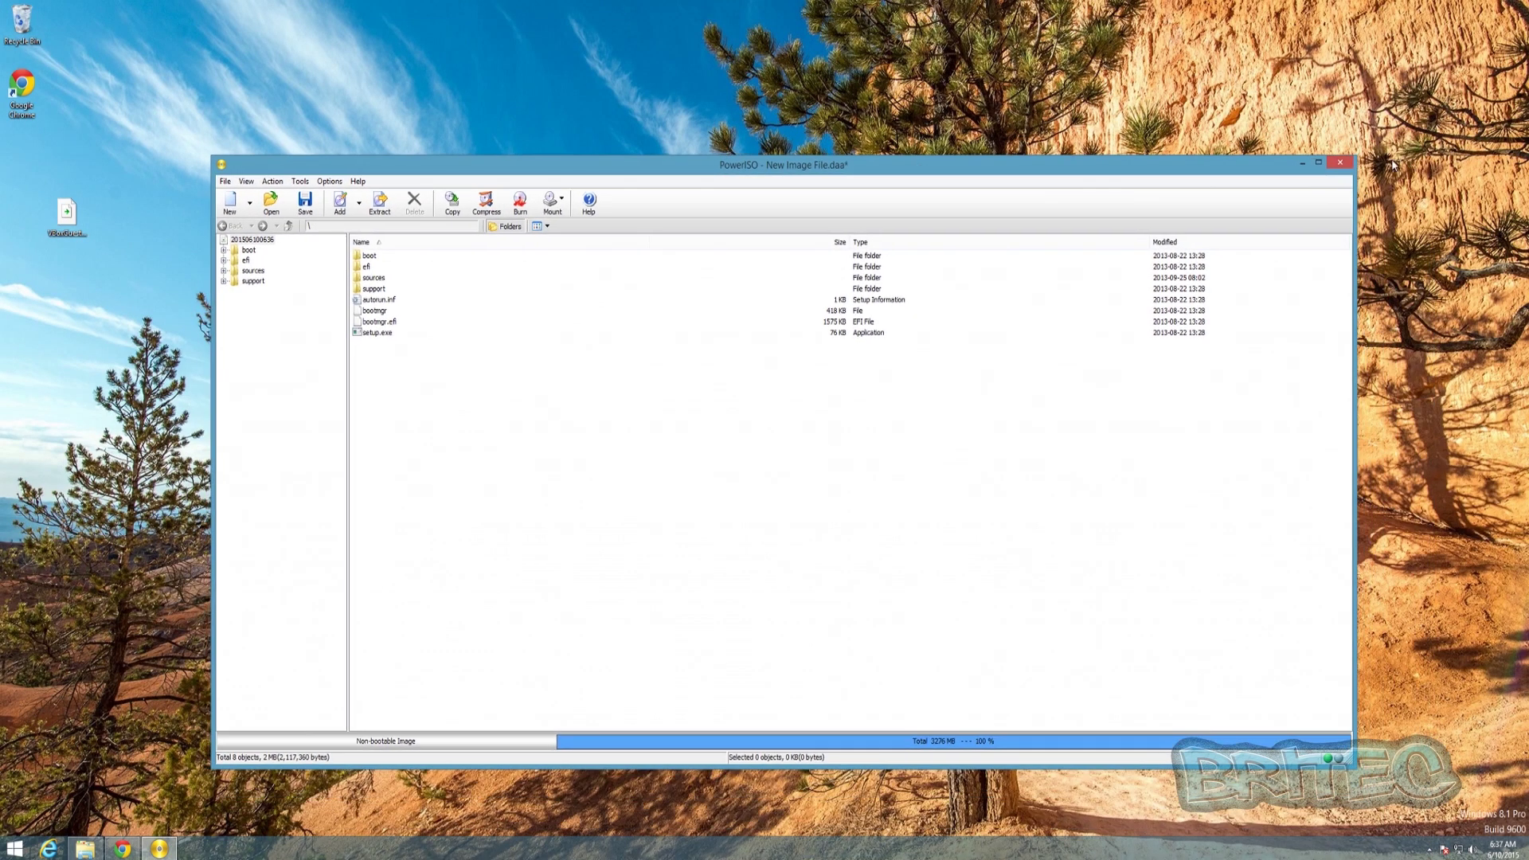
{"action": "left_click_drag", "start_coordinate": [1356, 153], "coordinate": [995, 206]}
{"action": "left_click_drag", "start_coordinate": [686, 216], "coordinate": [848, 199]}
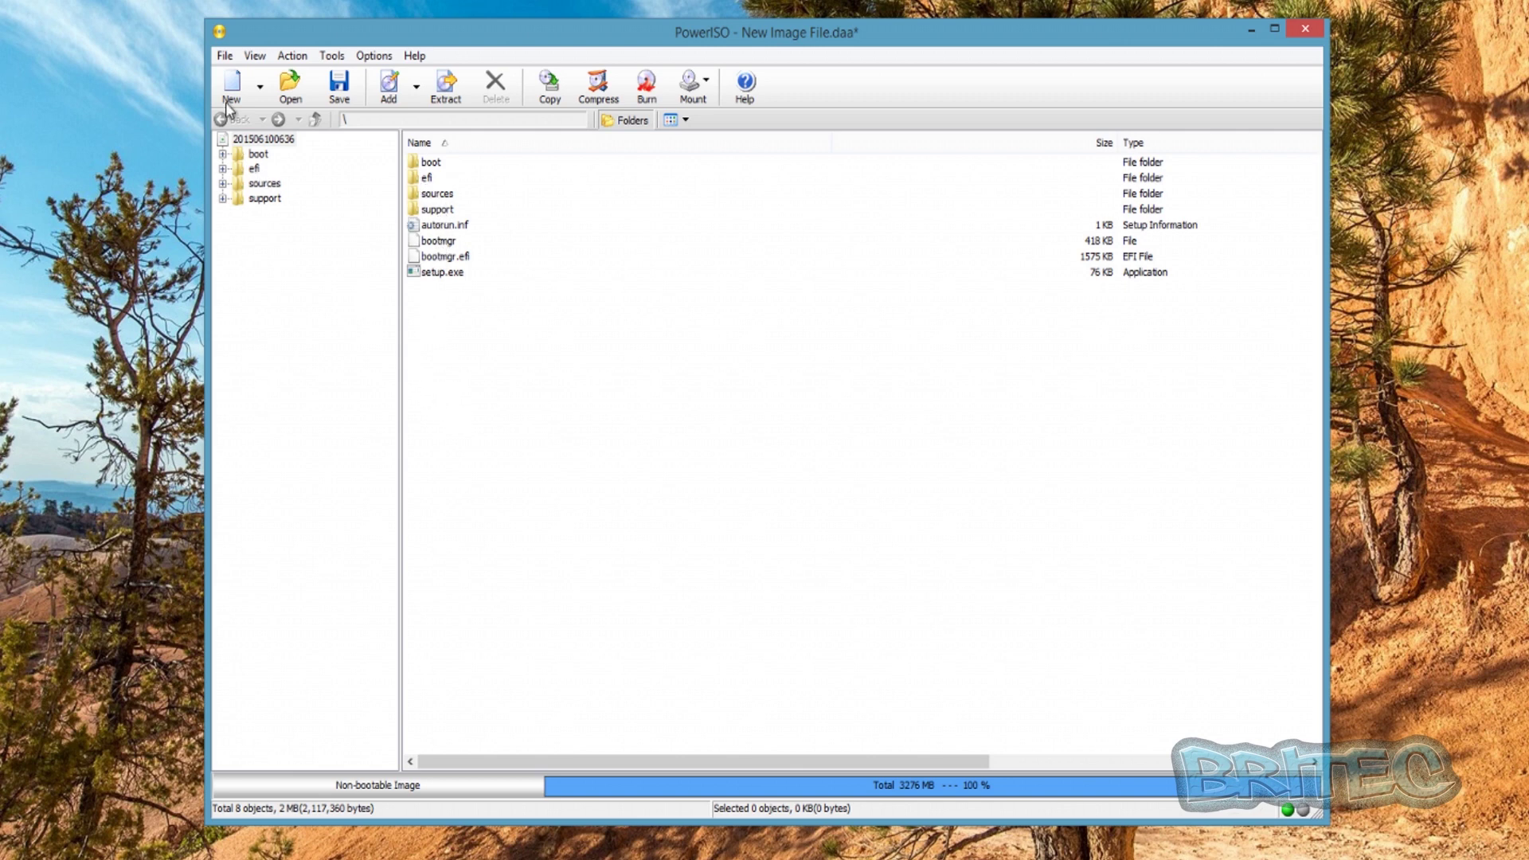
Start Add Boot Information and browse to the desktop's Windows 8.1\boot folder.
{"action": "left_click", "coordinate": [290, 57]}
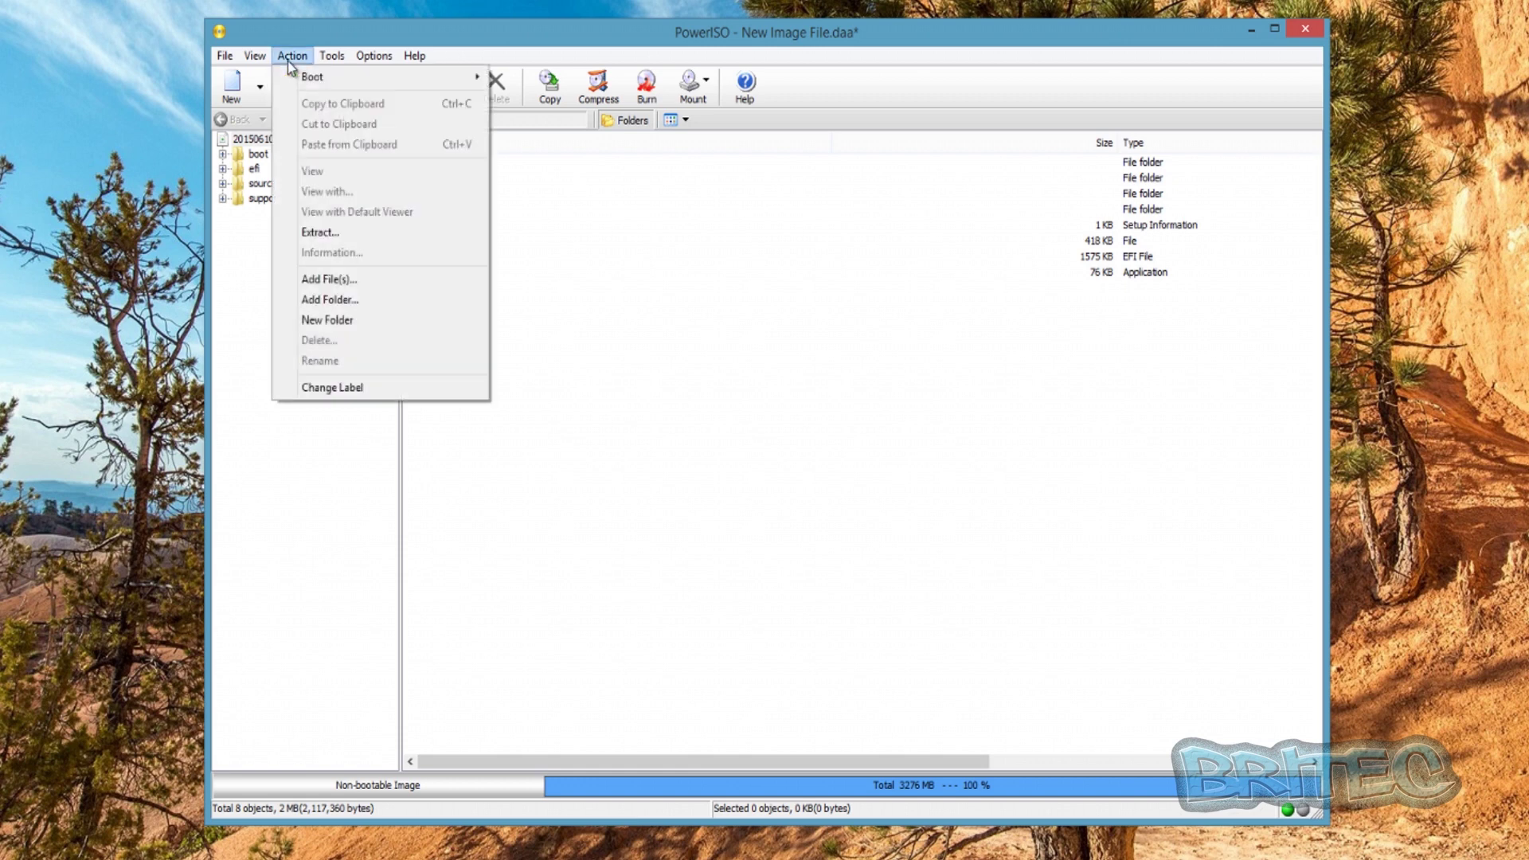
{"action": "mouse_move", "coordinate": [307, 78]}
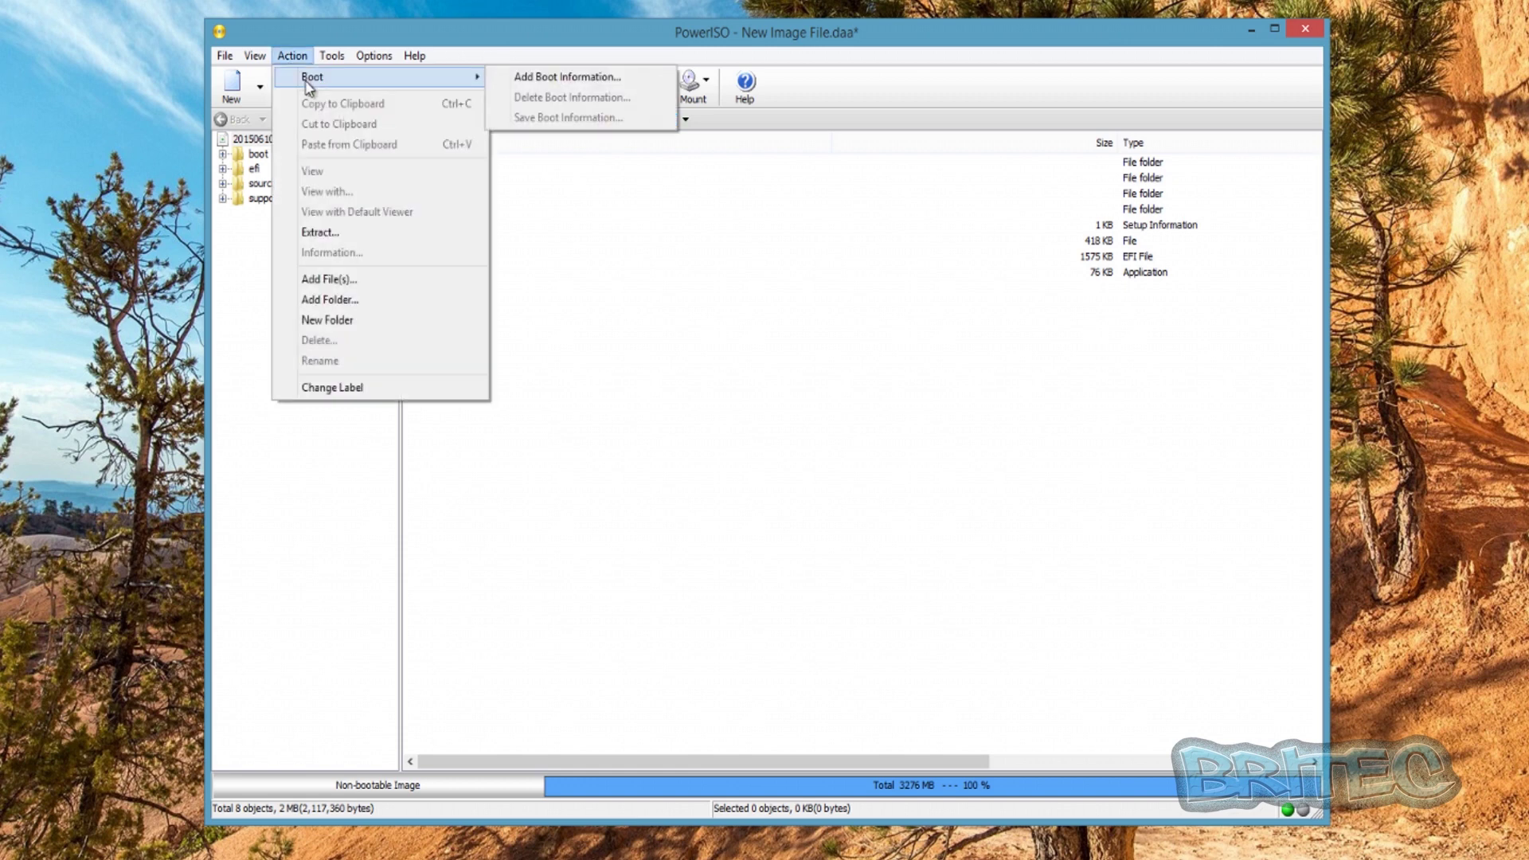
{"action": "left_click", "coordinate": [577, 79]}
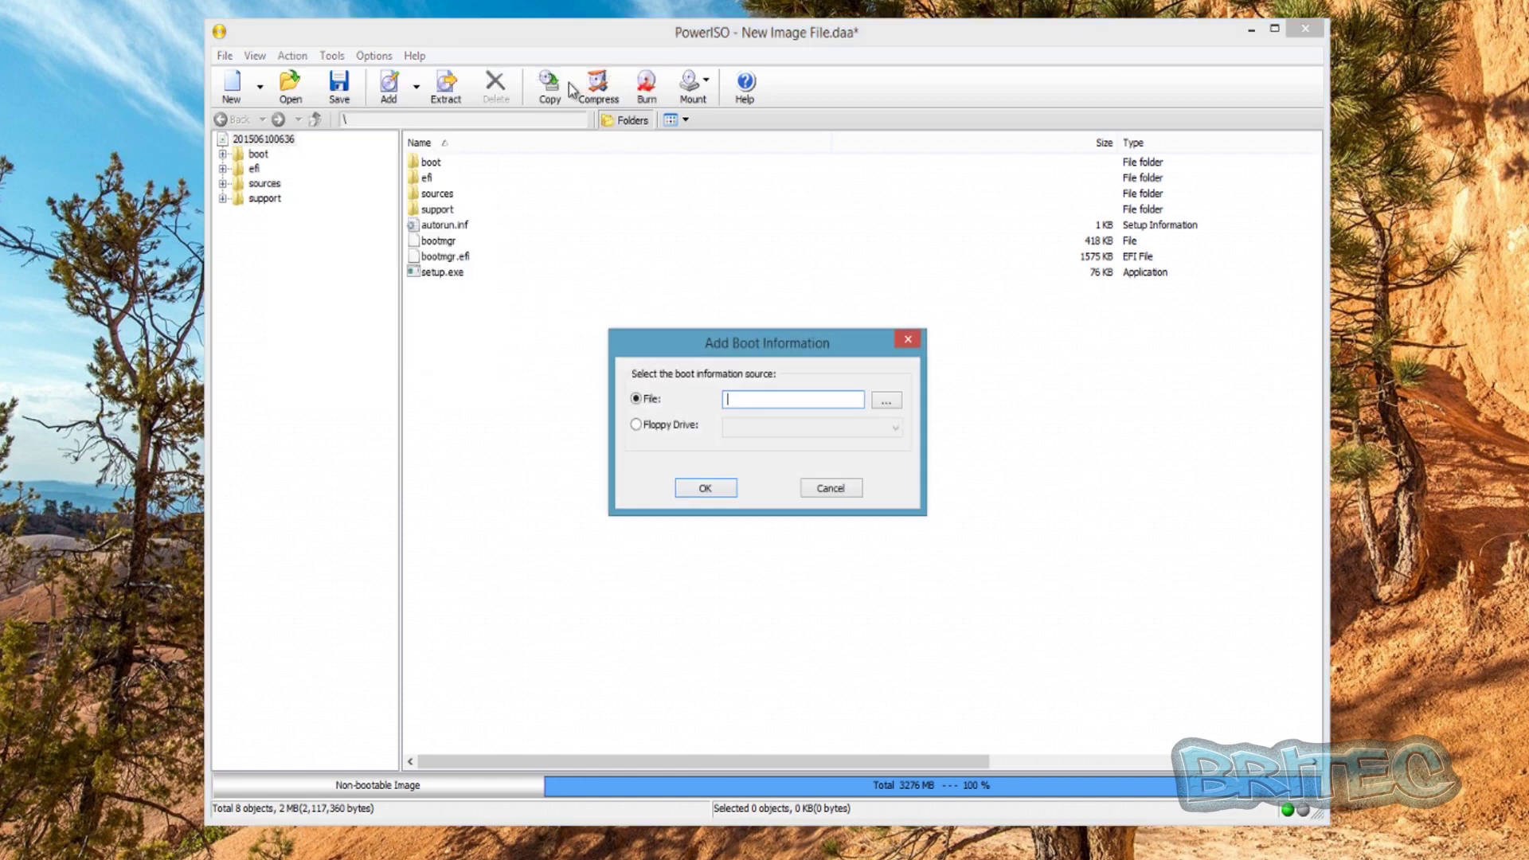
{"action": "left_click", "coordinate": [885, 402]}
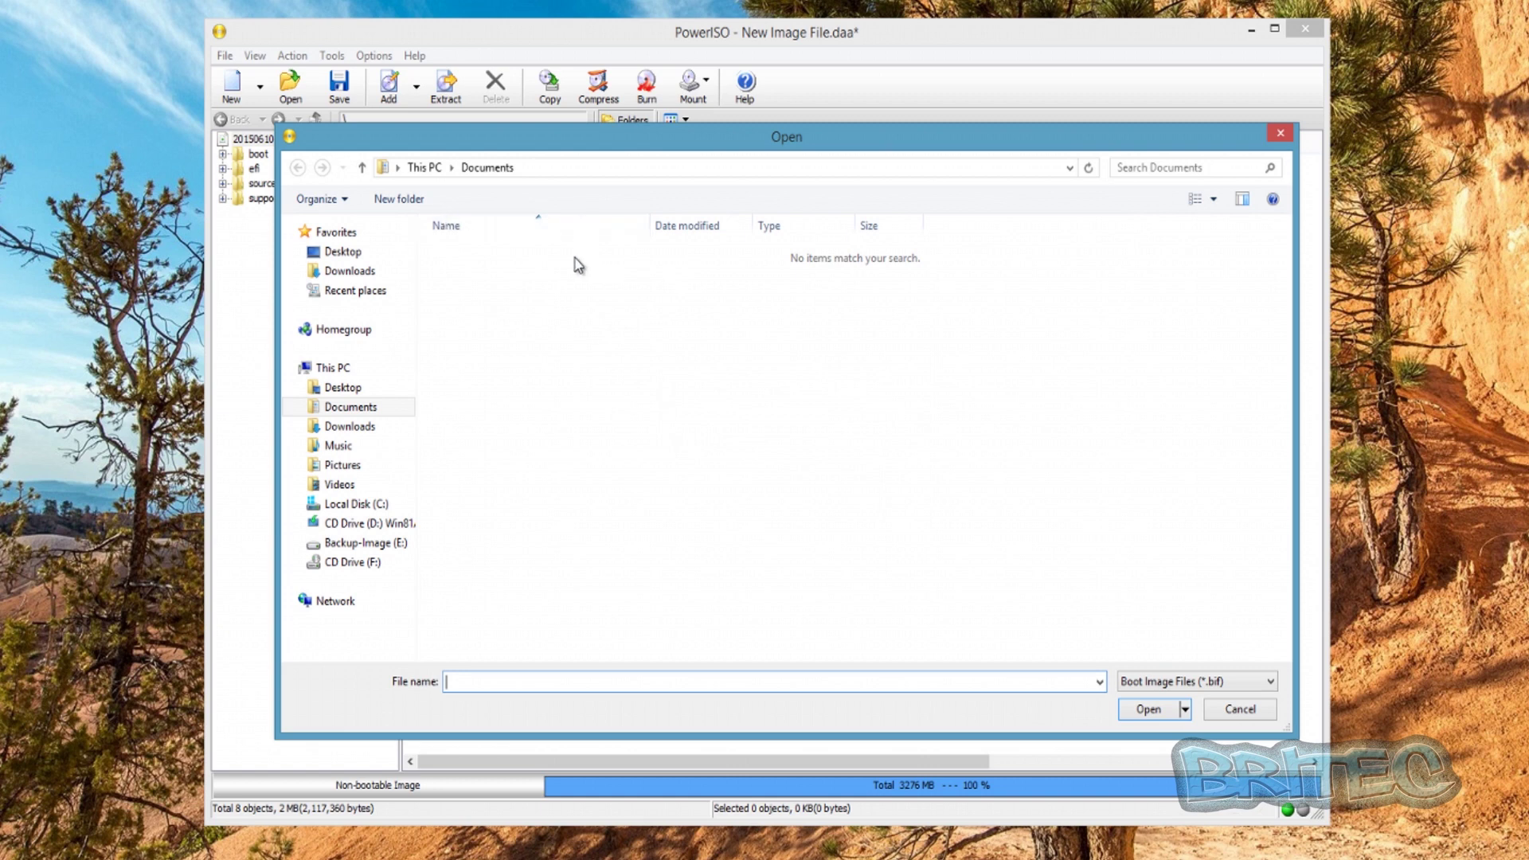
{"action": "left_click", "coordinate": [334, 251]}
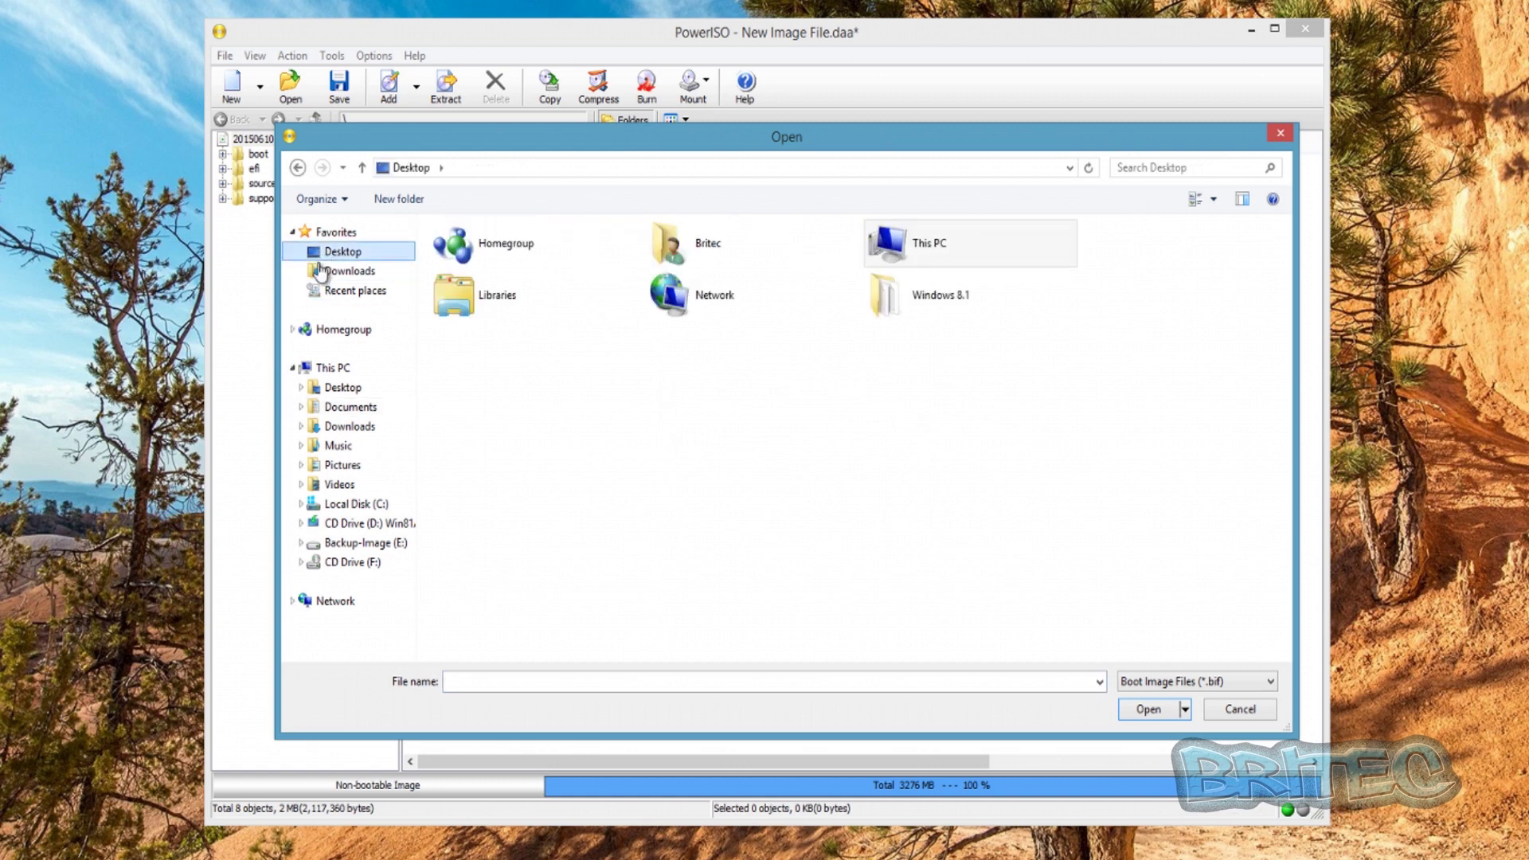
{"action": "double_click", "coordinate": [919, 308]}
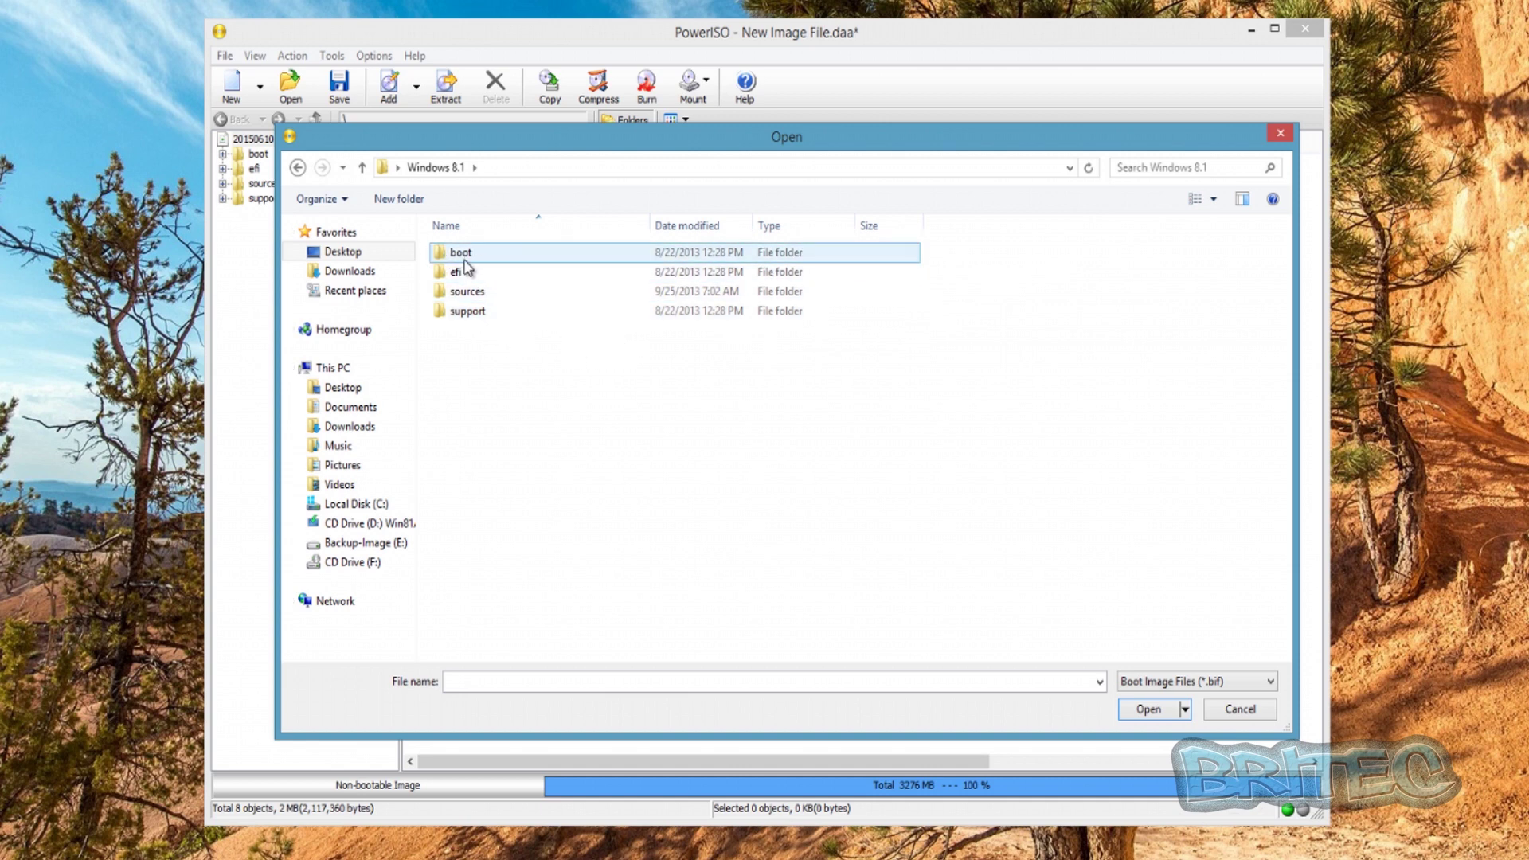
{"action": "double_click", "coordinate": [481, 255]}
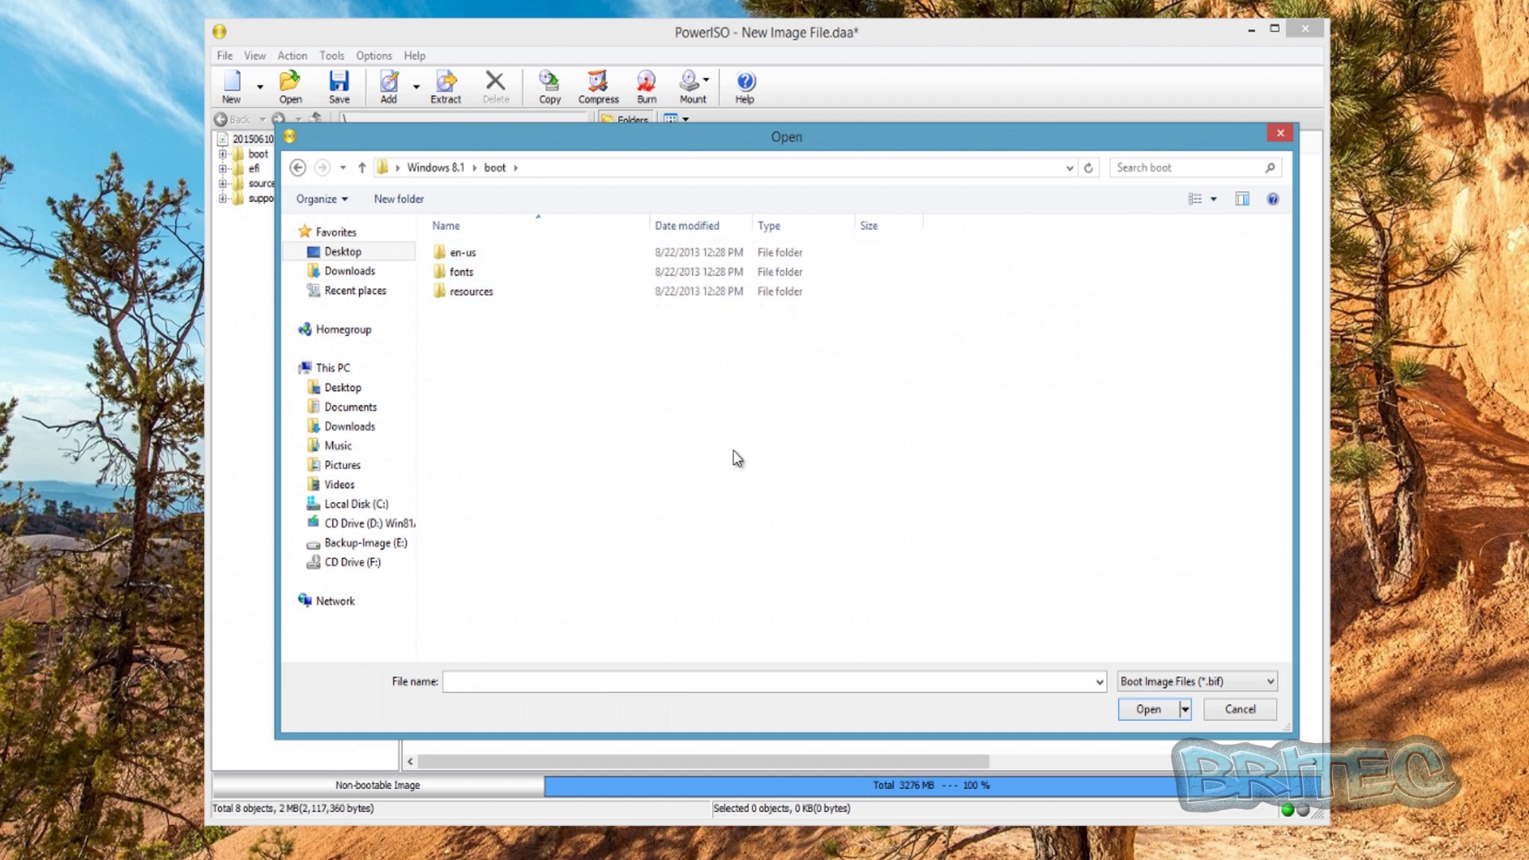
Show all file types, choose etfsboot as the boot file, and confirm.
{"action": "left_click", "coordinate": [1263, 686]}
{"action": "left_click", "coordinate": [1194, 714]}
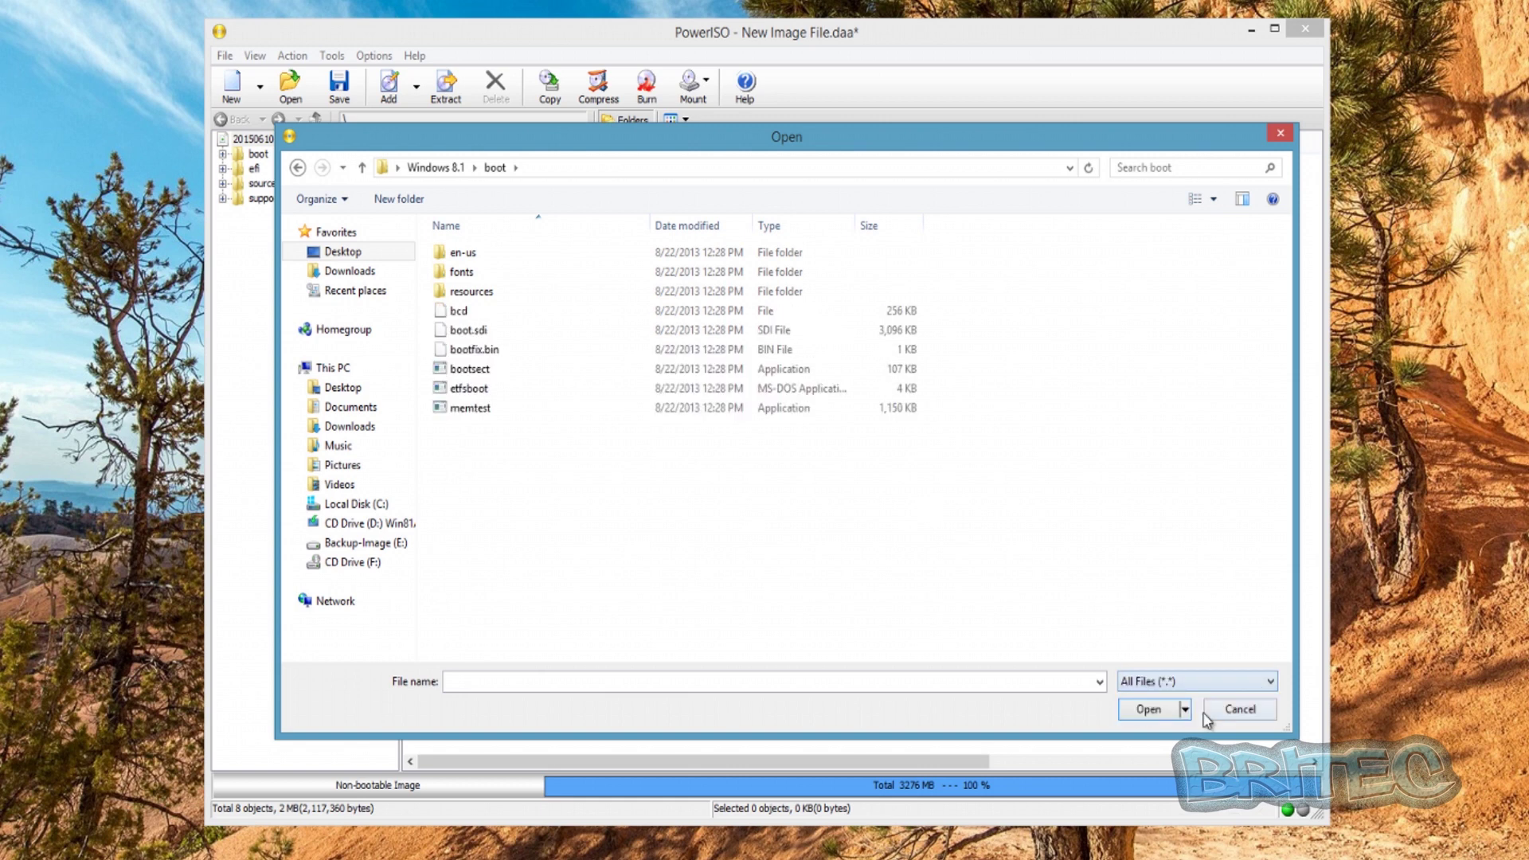
{"action": "left_click", "coordinate": [475, 399]}
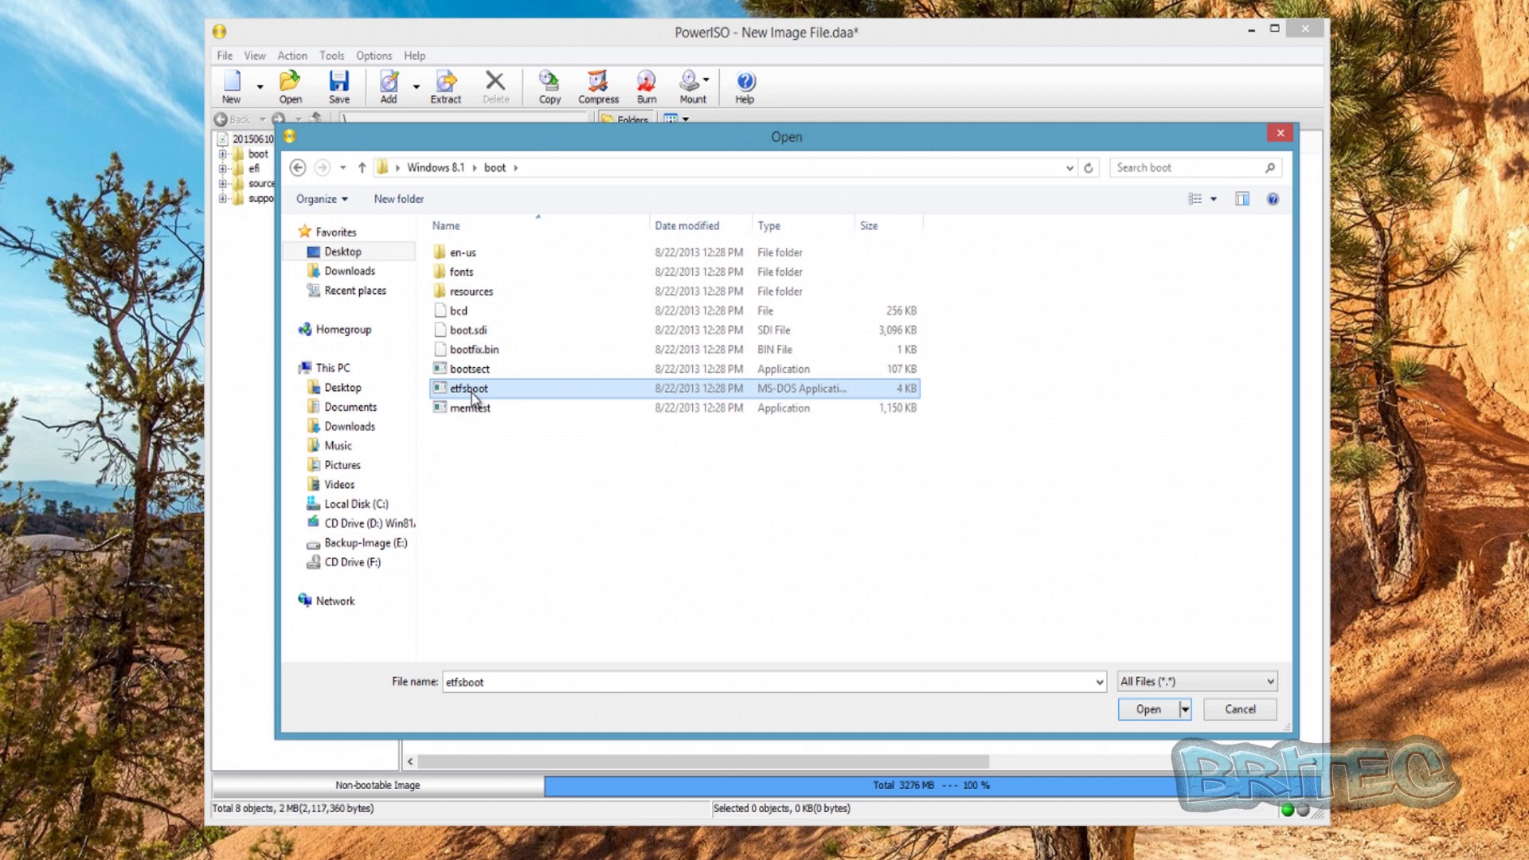
{"action": "left_click", "coordinate": [1143, 711]}
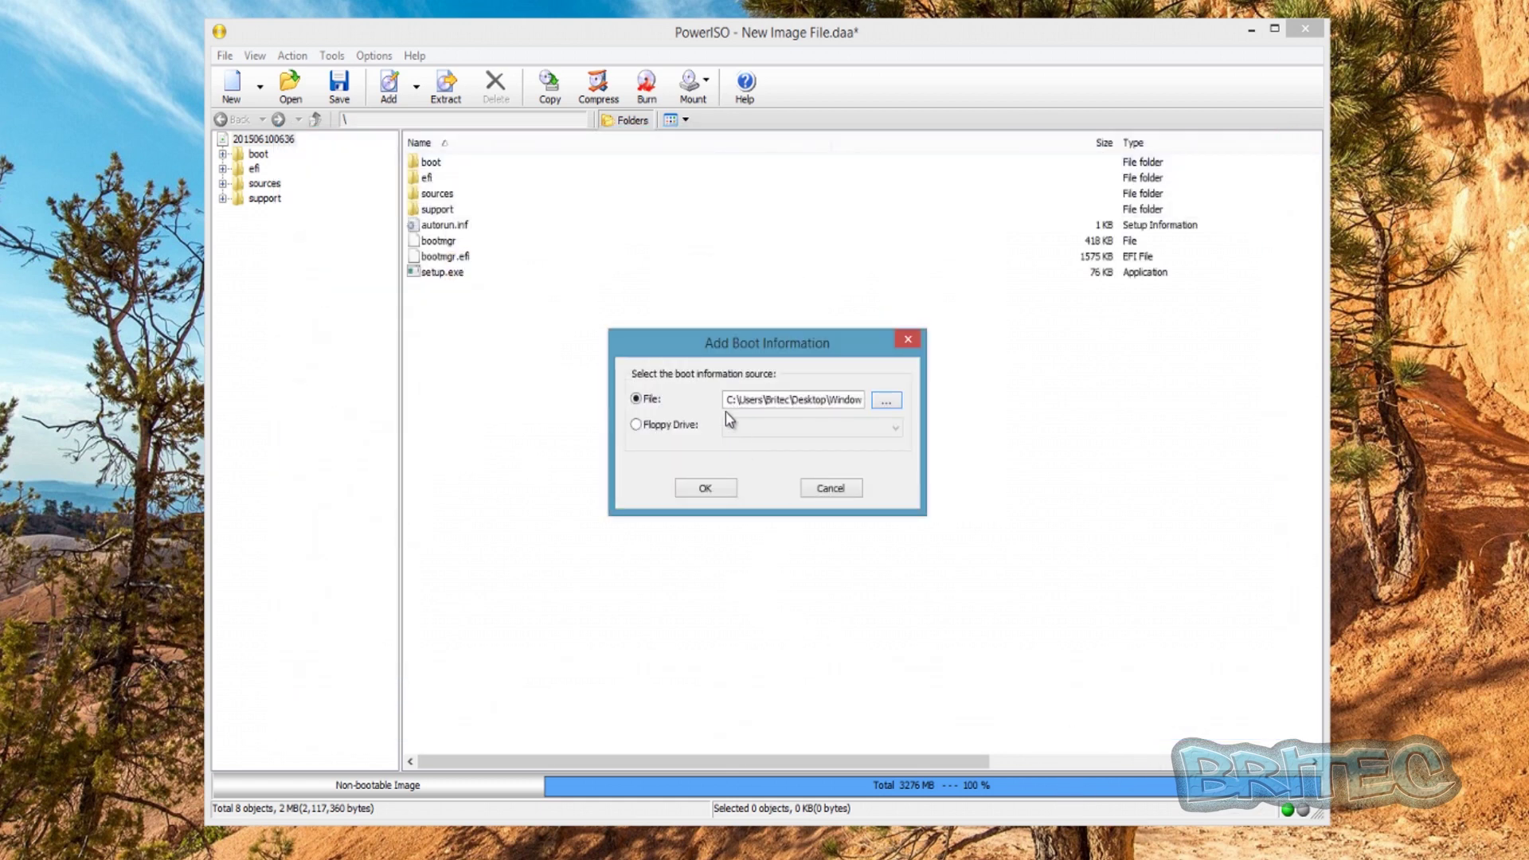
{"action": "mouse_move", "coordinate": [726, 400]}
{"action": "left_mouse_down"}
{"action": "mouse_move", "coordinate": [891, 408]}
{"action": "mouse_move", "coordinate": [727, 407]}
{"action": "left_mouse_up"}
{"action": "left_click", "coordinate": [704, 489]}
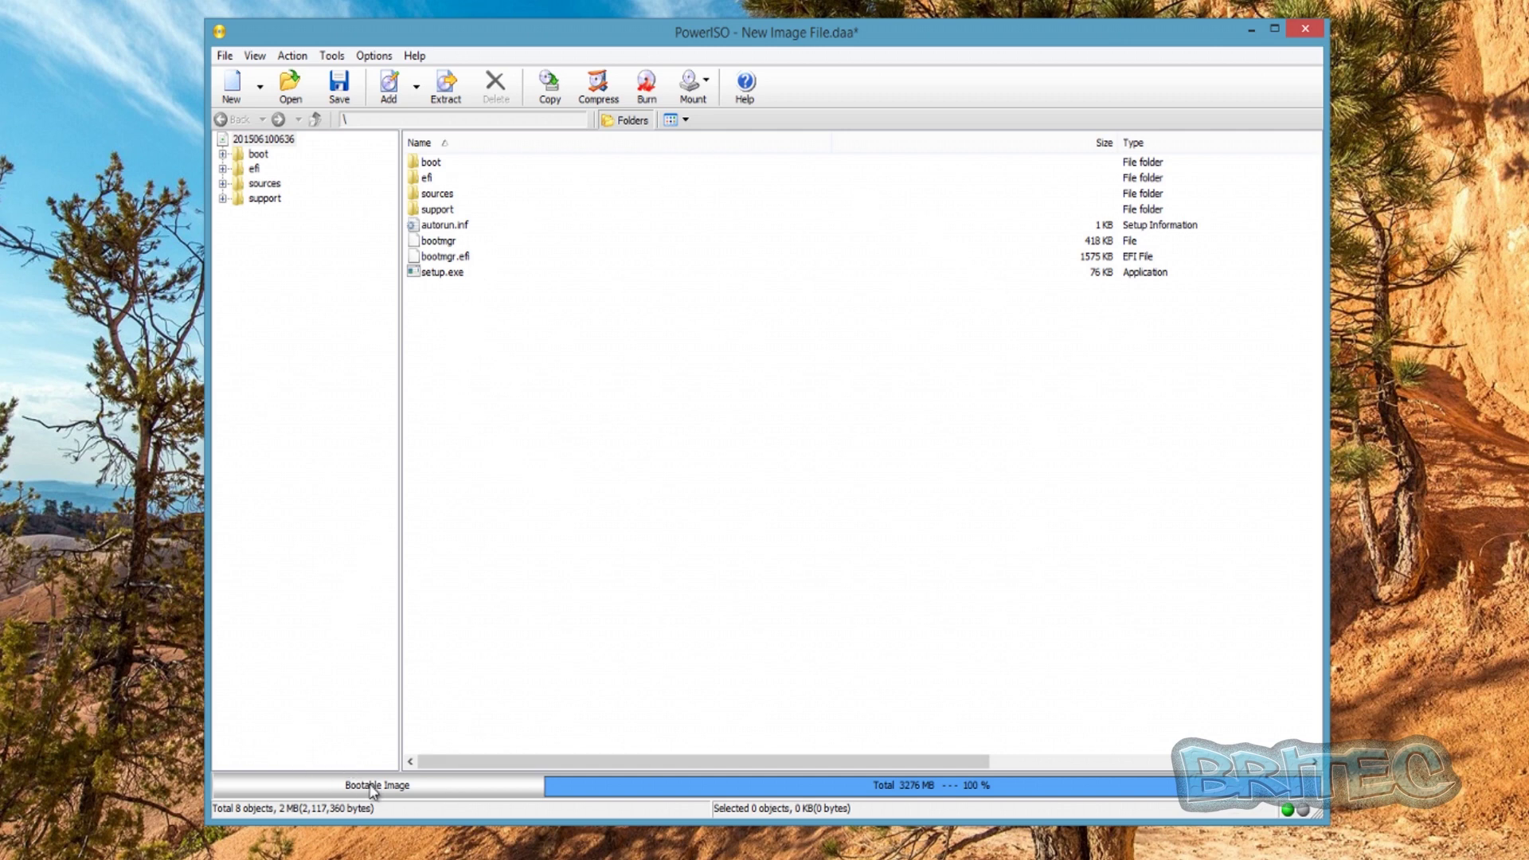
{"action": "left_click", "coordinate": [225, 57]}
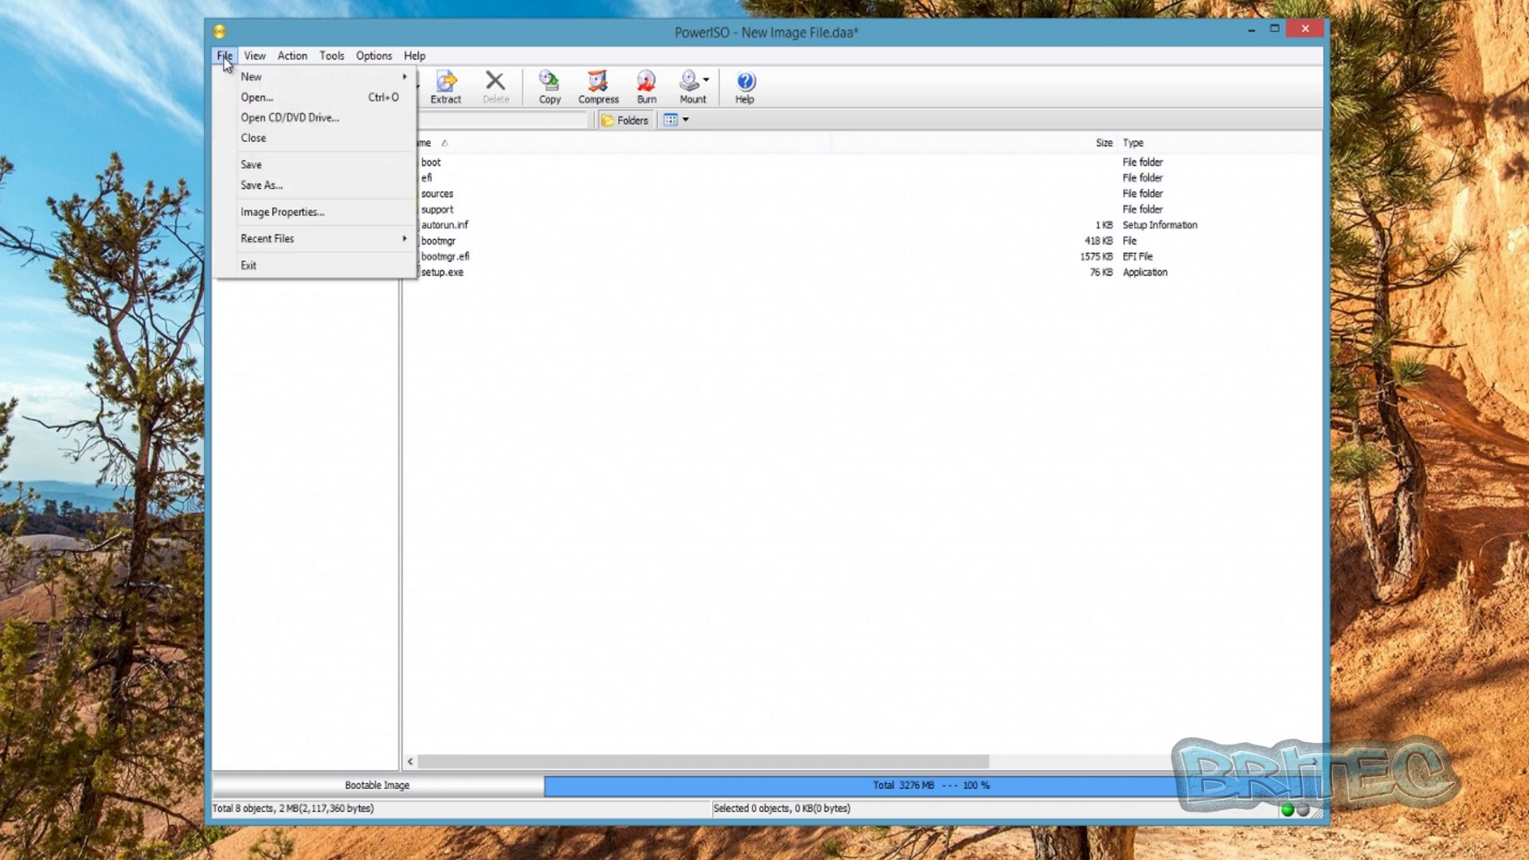
Save the image as a Standard ISO named Windows8-1.iso on the Desktop.
{"action": "left_click", "coordinate": [294, 187]}
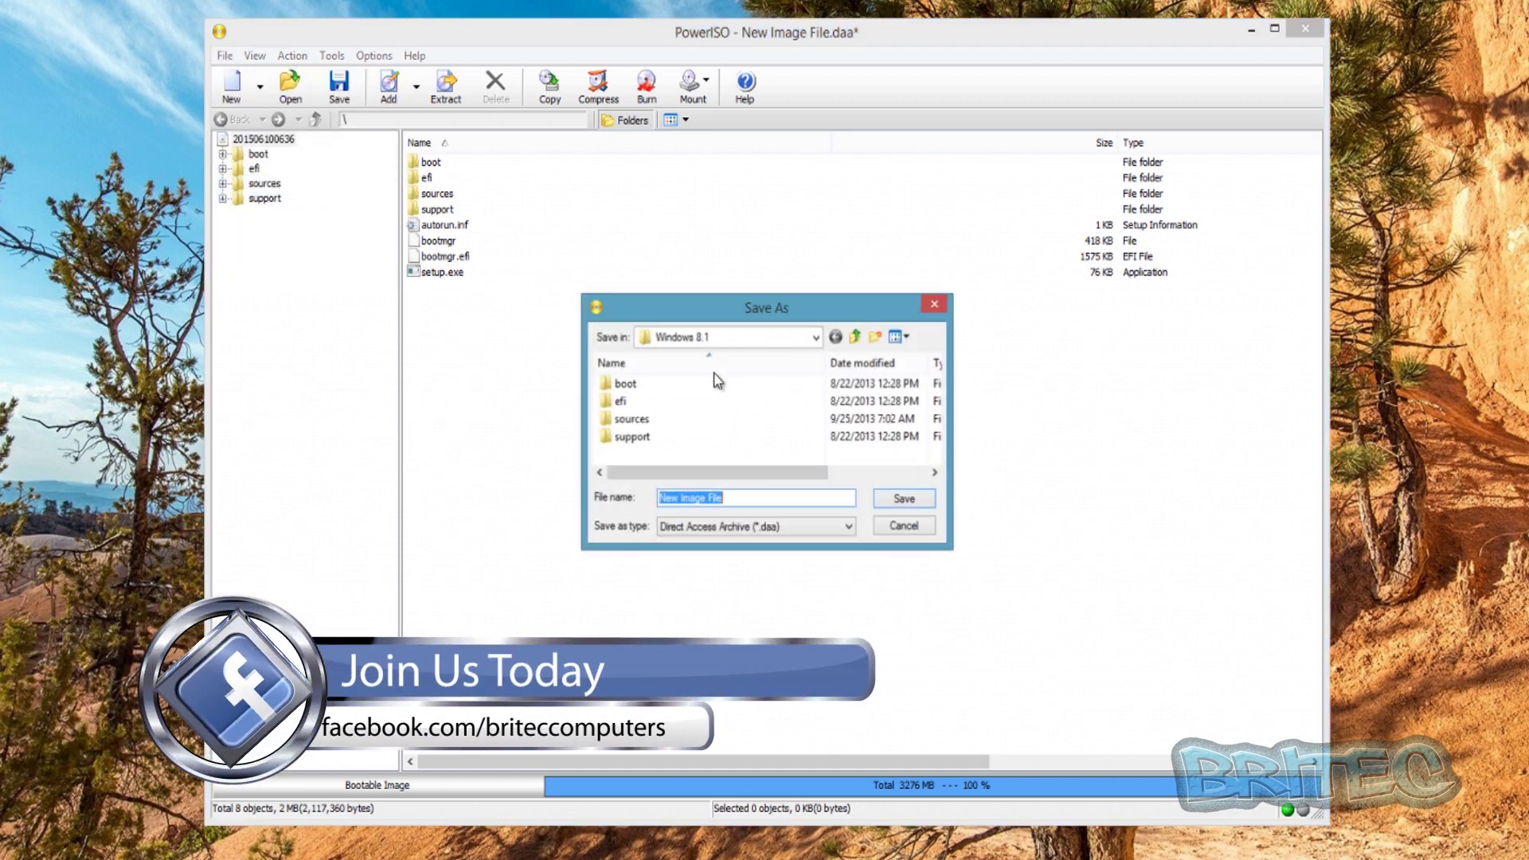
{"action": "left_click", "coordinate": [799, 530]}
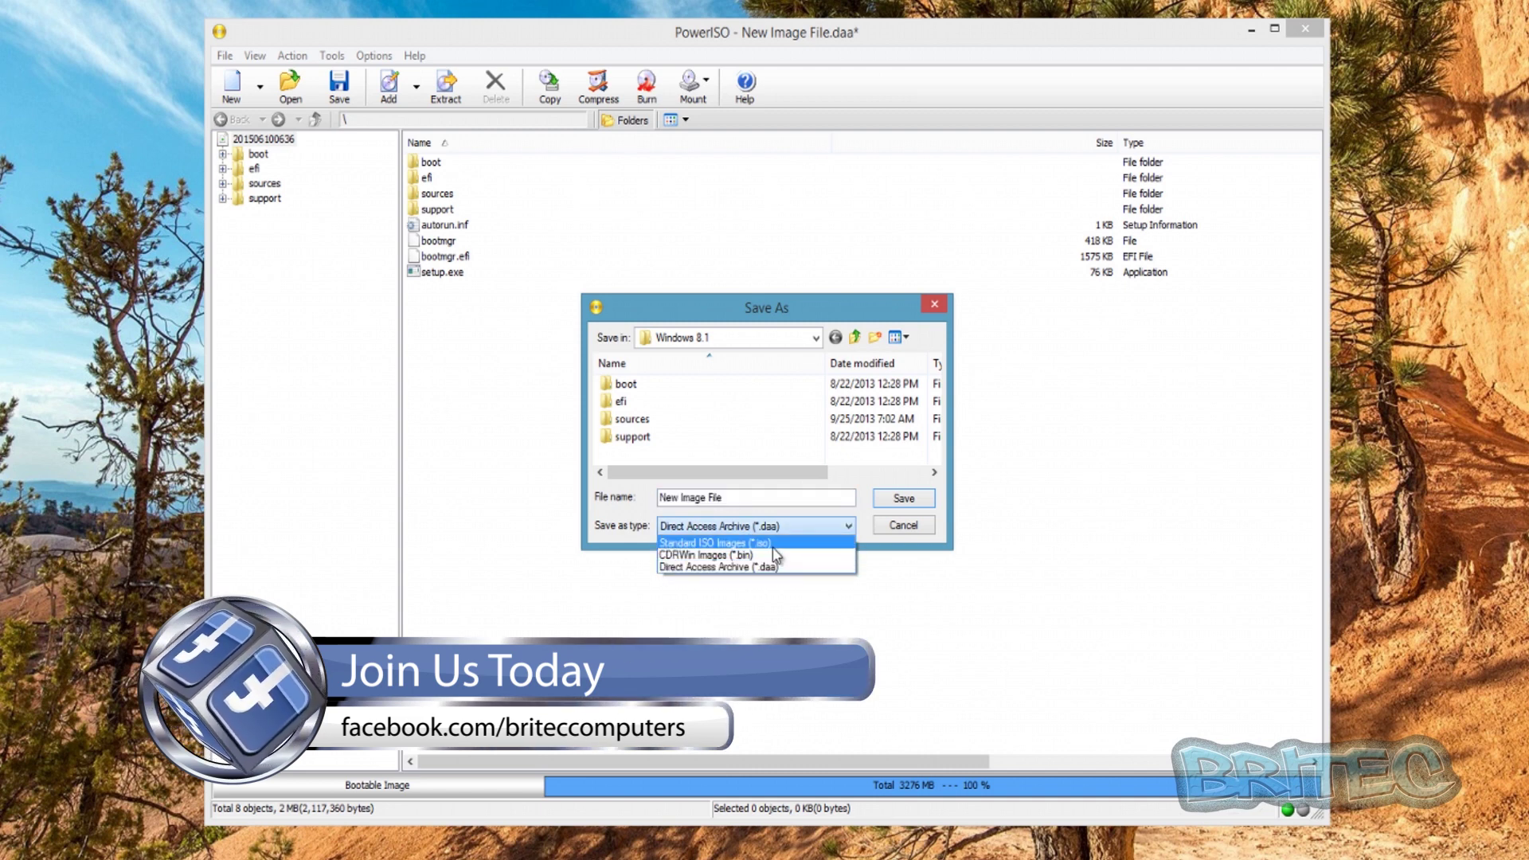
{"action": "left_click", "coordinate": [667, 543]}
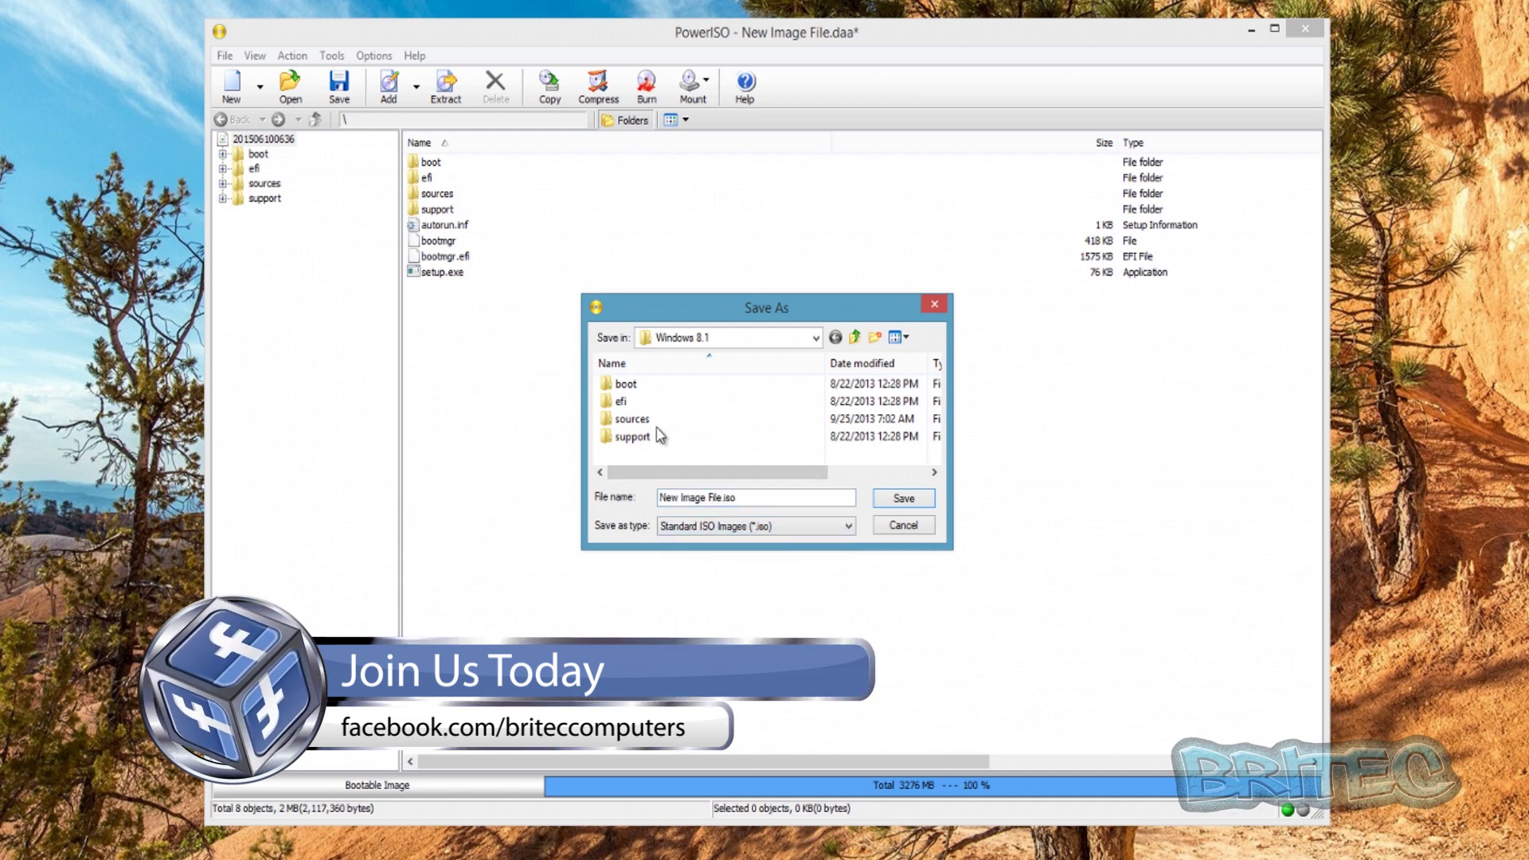
{"action": "left_click", "coordinate": [778, 341]}
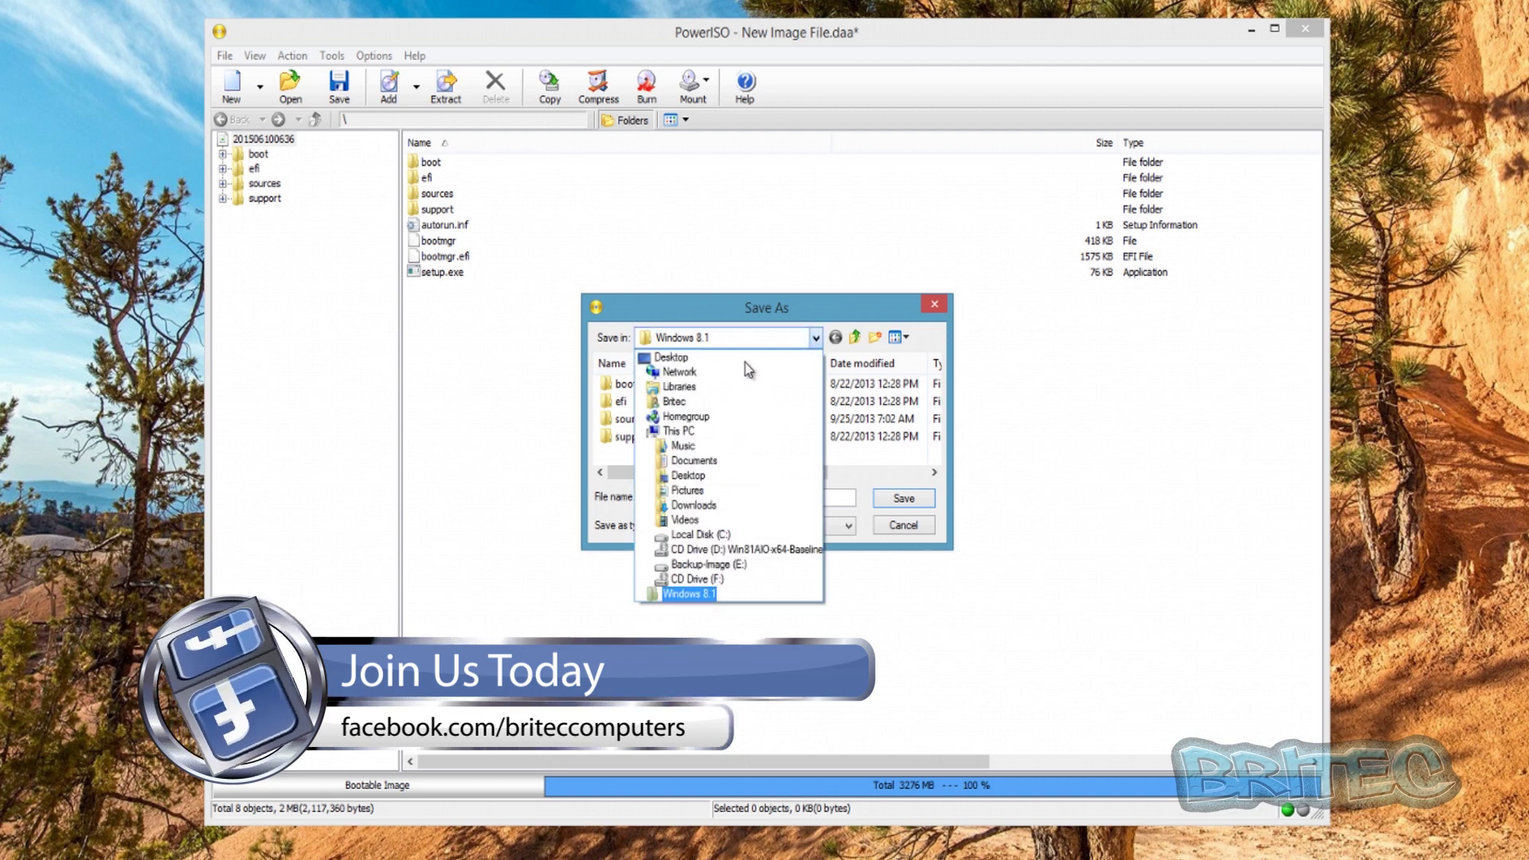
{"action": "left_click", "coordinate": [745, 362]}
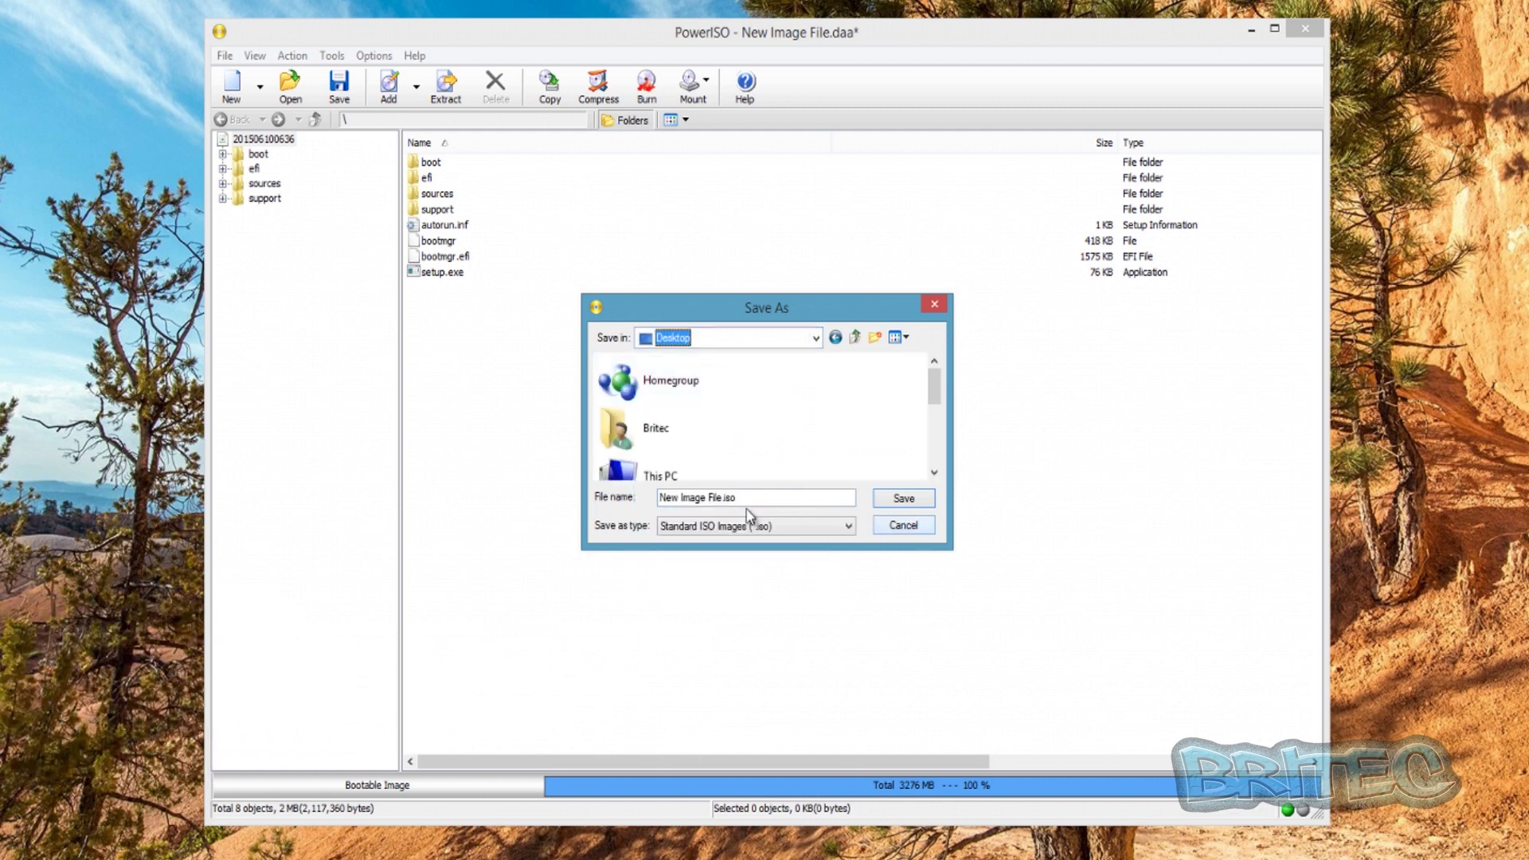
{"action": "left_click", "coordinate": [724, 497]}
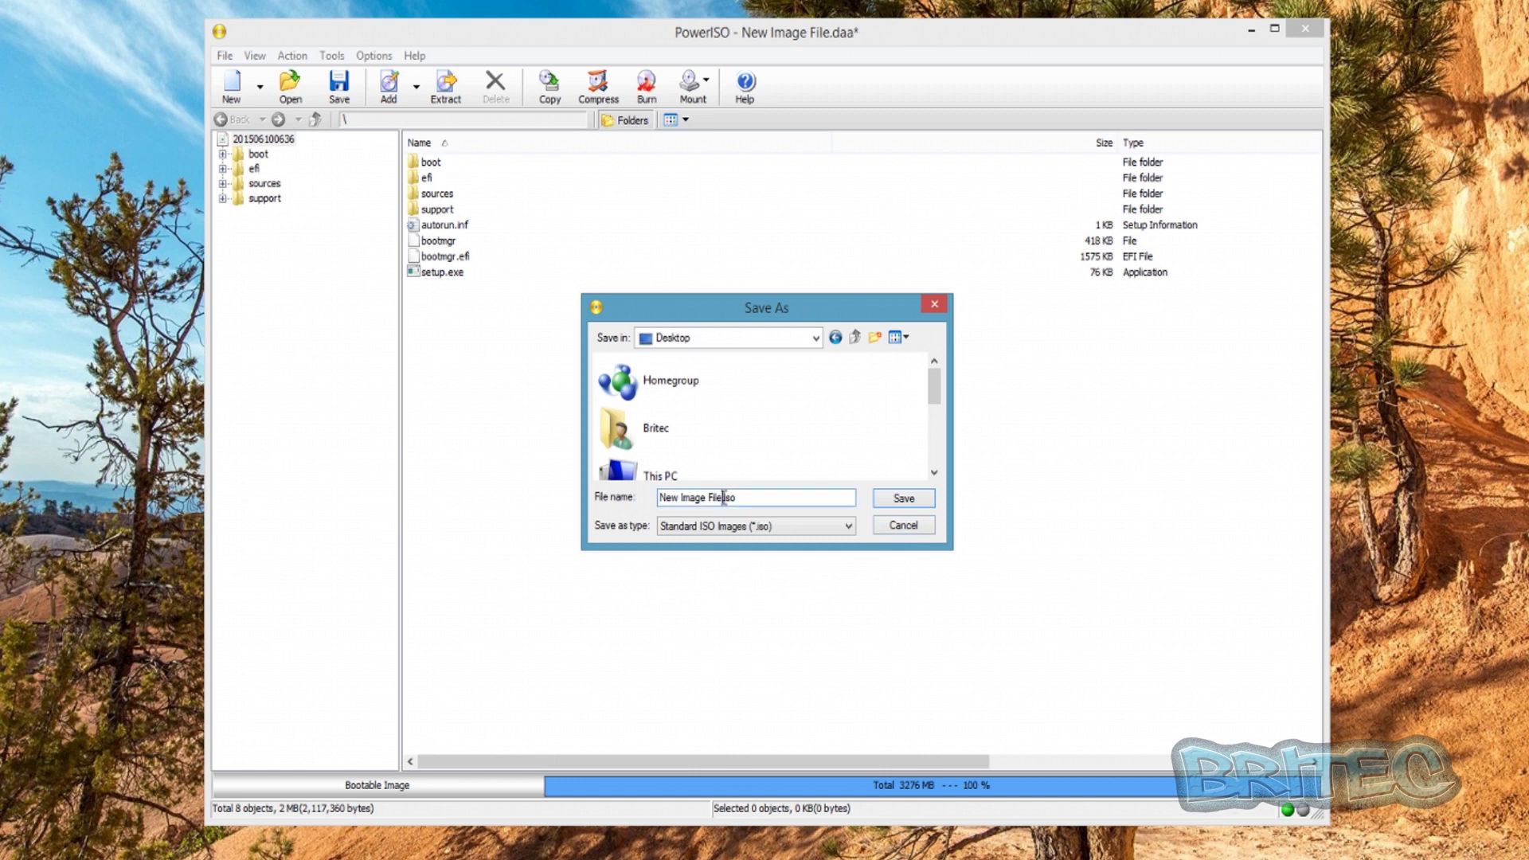
{"action": "key", "text": "shift+Home"}
{"action": "type", "text": "W"}
{"action": "left_click", "coordinate": [908, 500]}
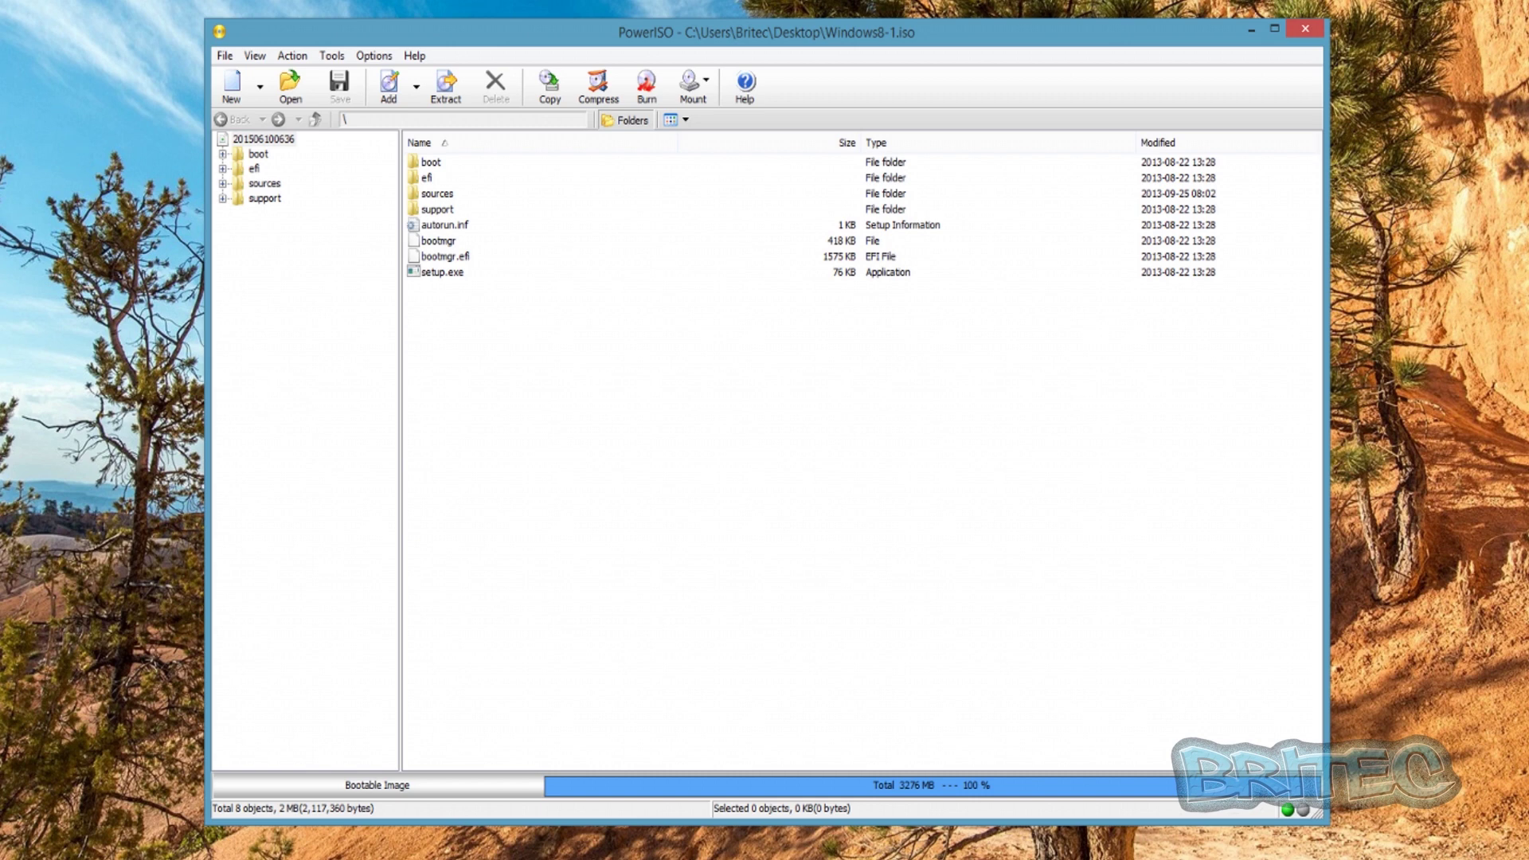
{"action": "left_click", "coordinate": [62, 271]}
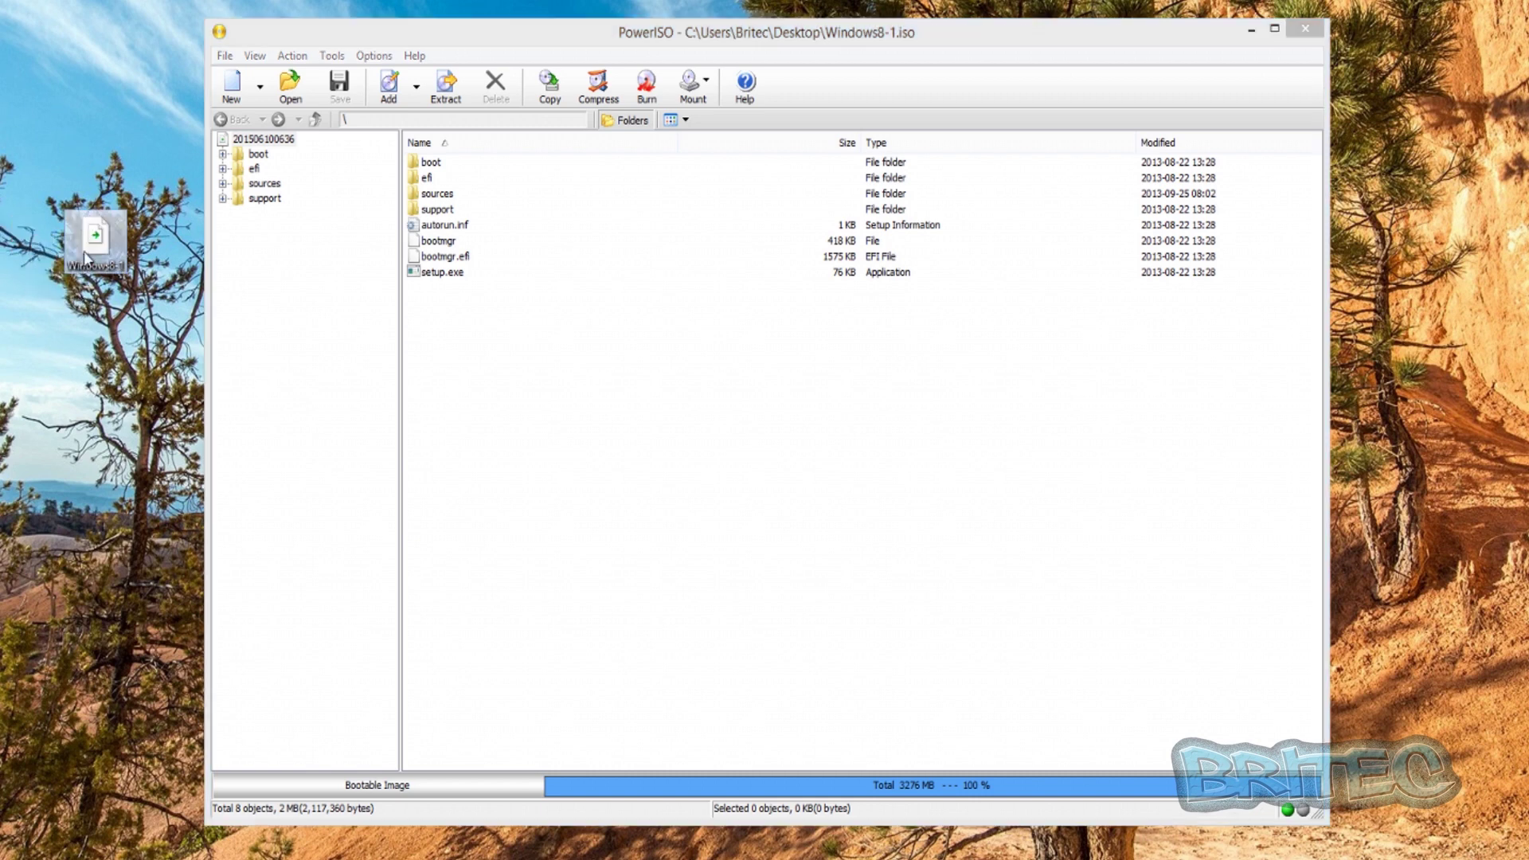
{"action": "mouse_move", "coordinate": [89, 266]}
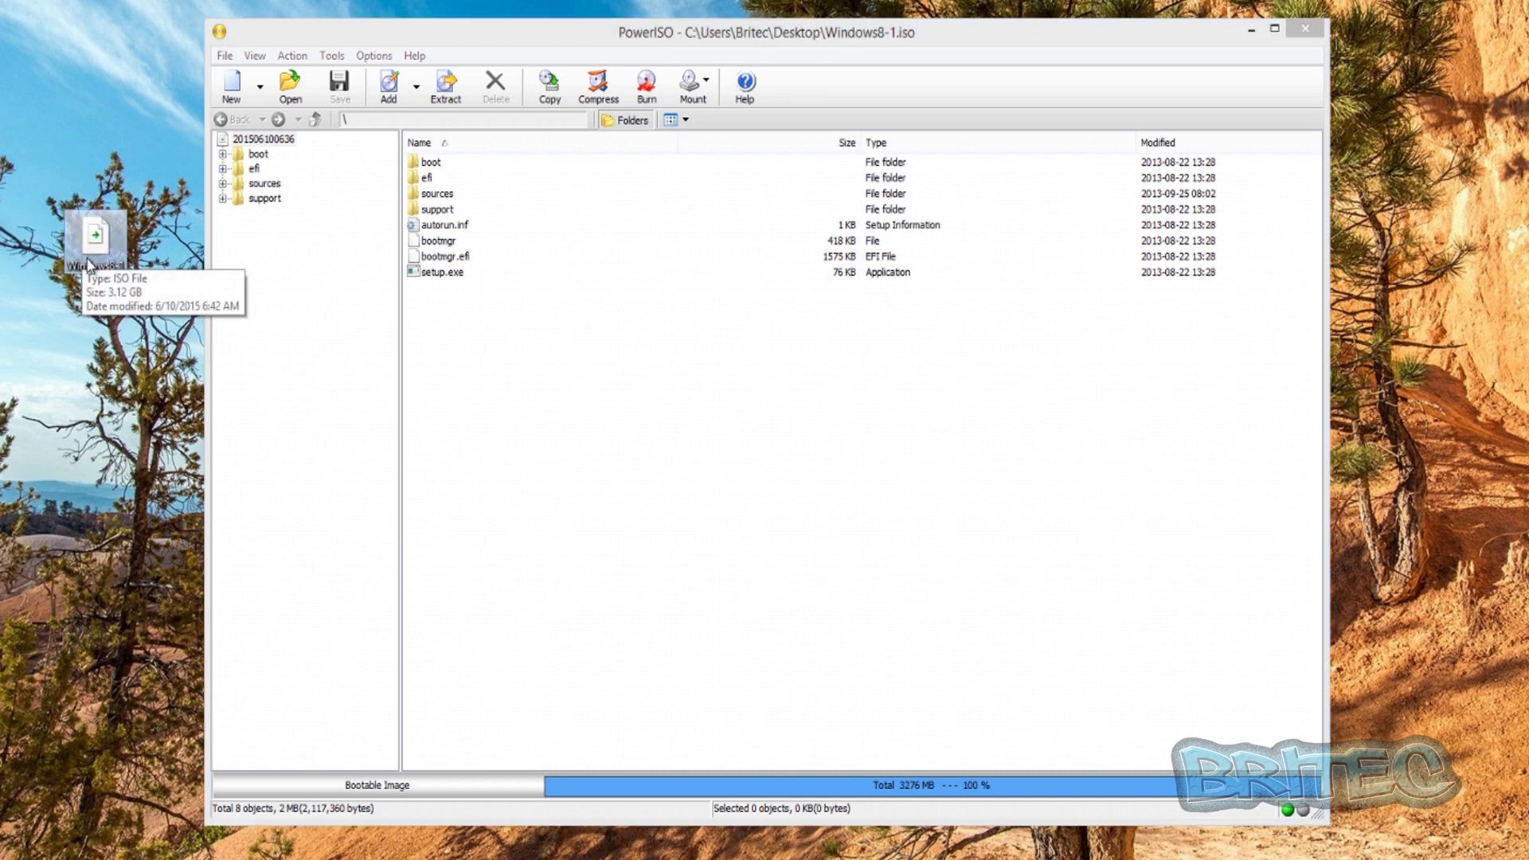
{"action": "left_click", "coordinate": [739, 318]}
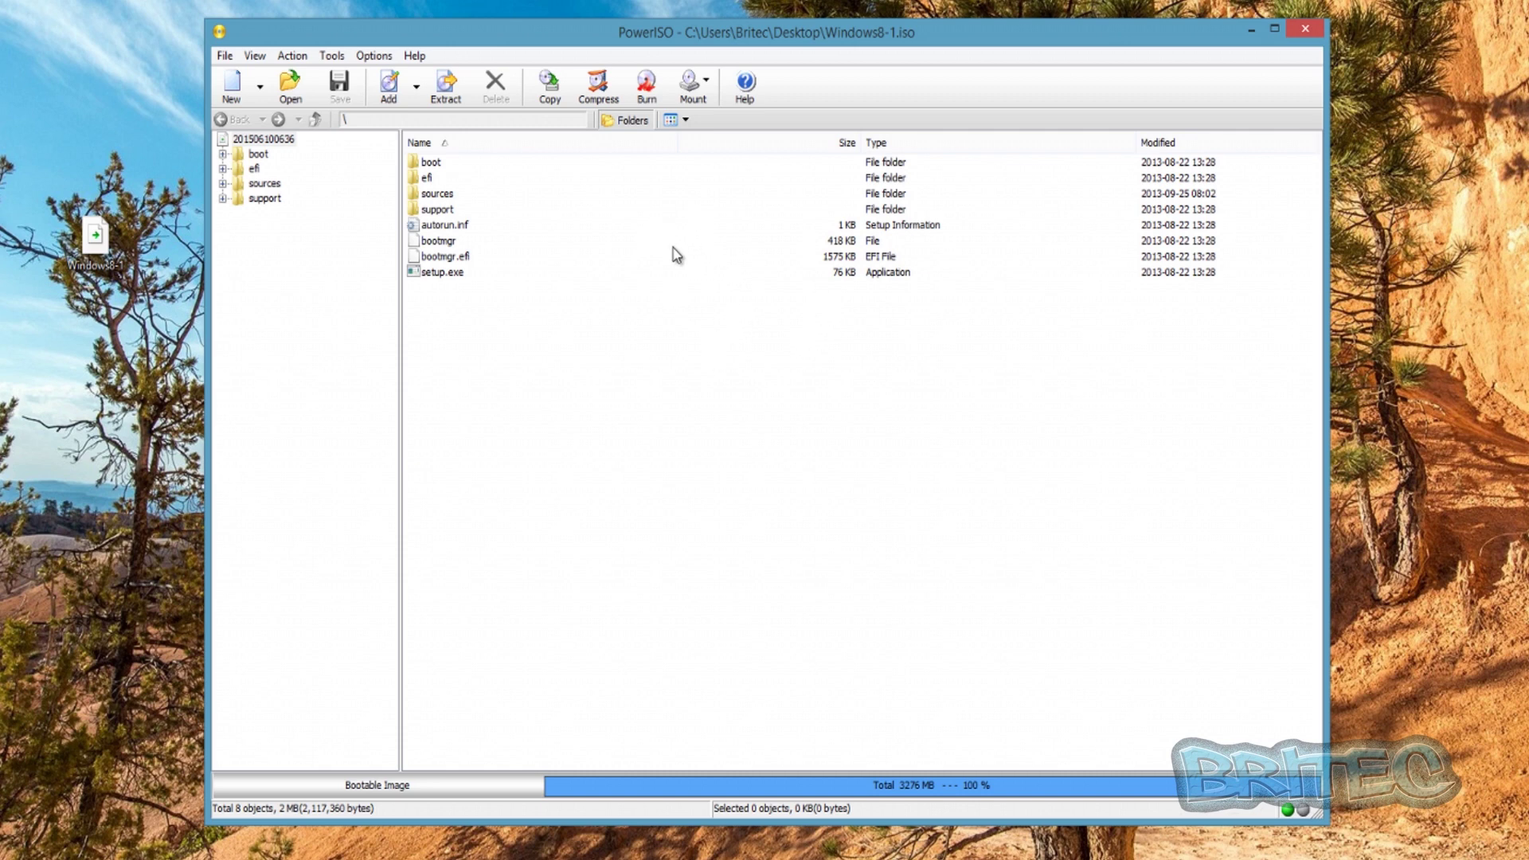
{"action": "left_click", "coordinate": [106, 249]}
{"action": "mouse_move", "coordinate": [102, 255]}
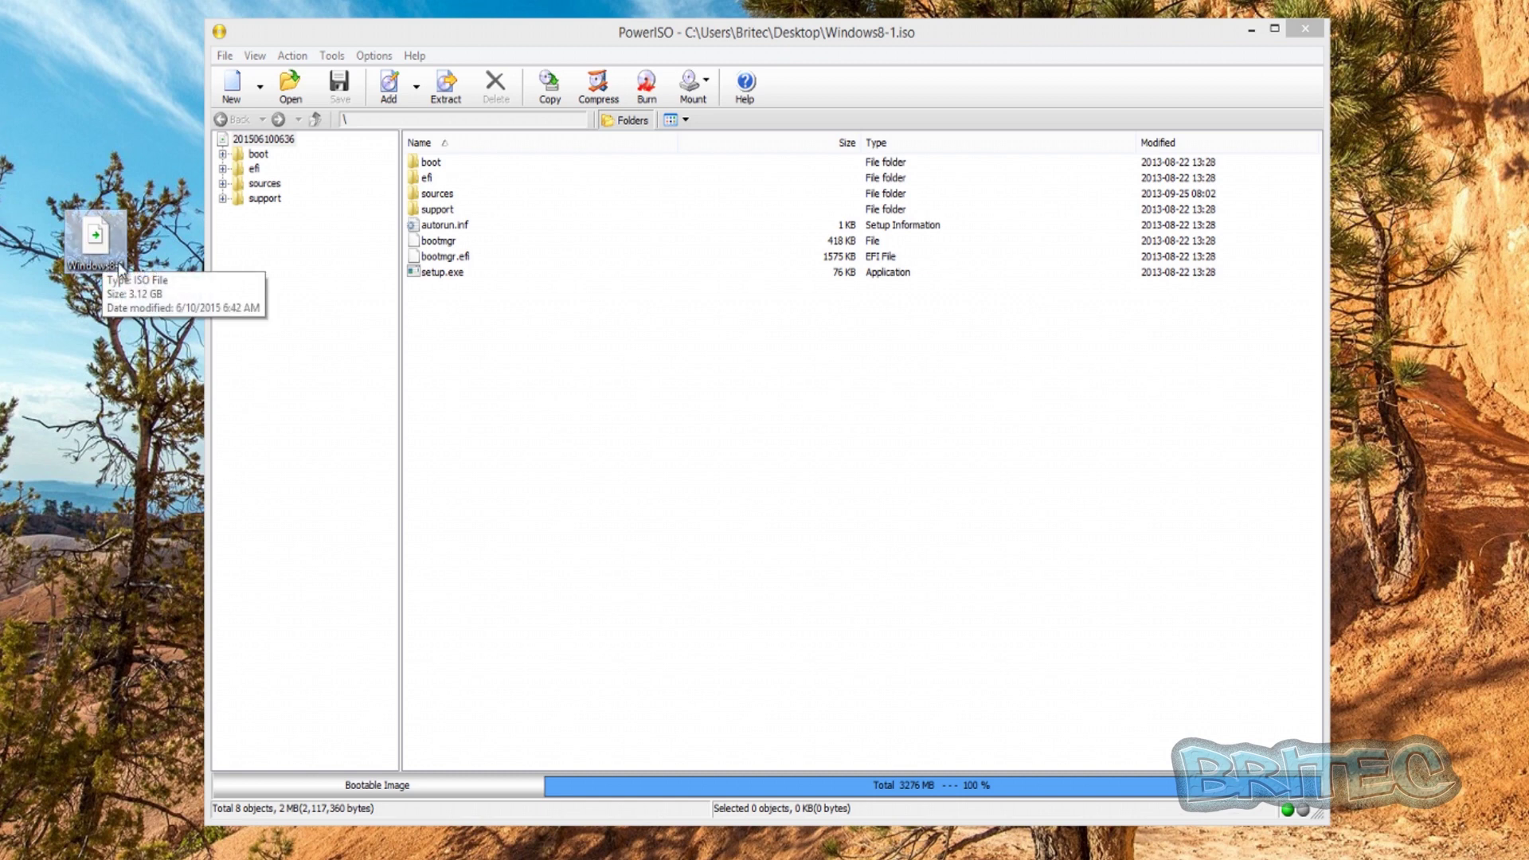
{"action": "left_click", "coordinate": [561, 438]}
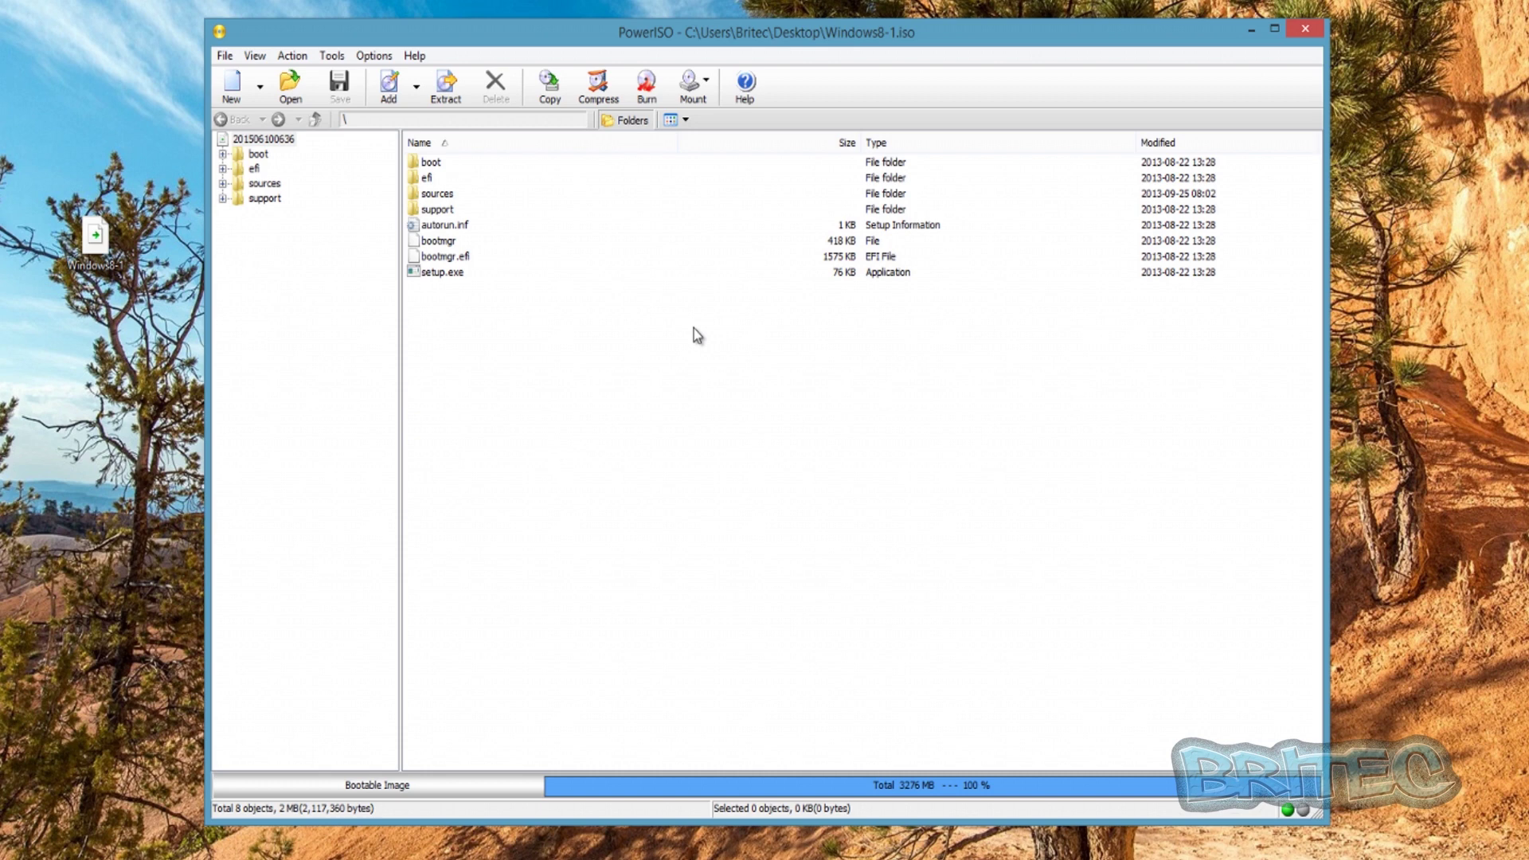
{"action": "left_click", "coordinate": [103, 237]}
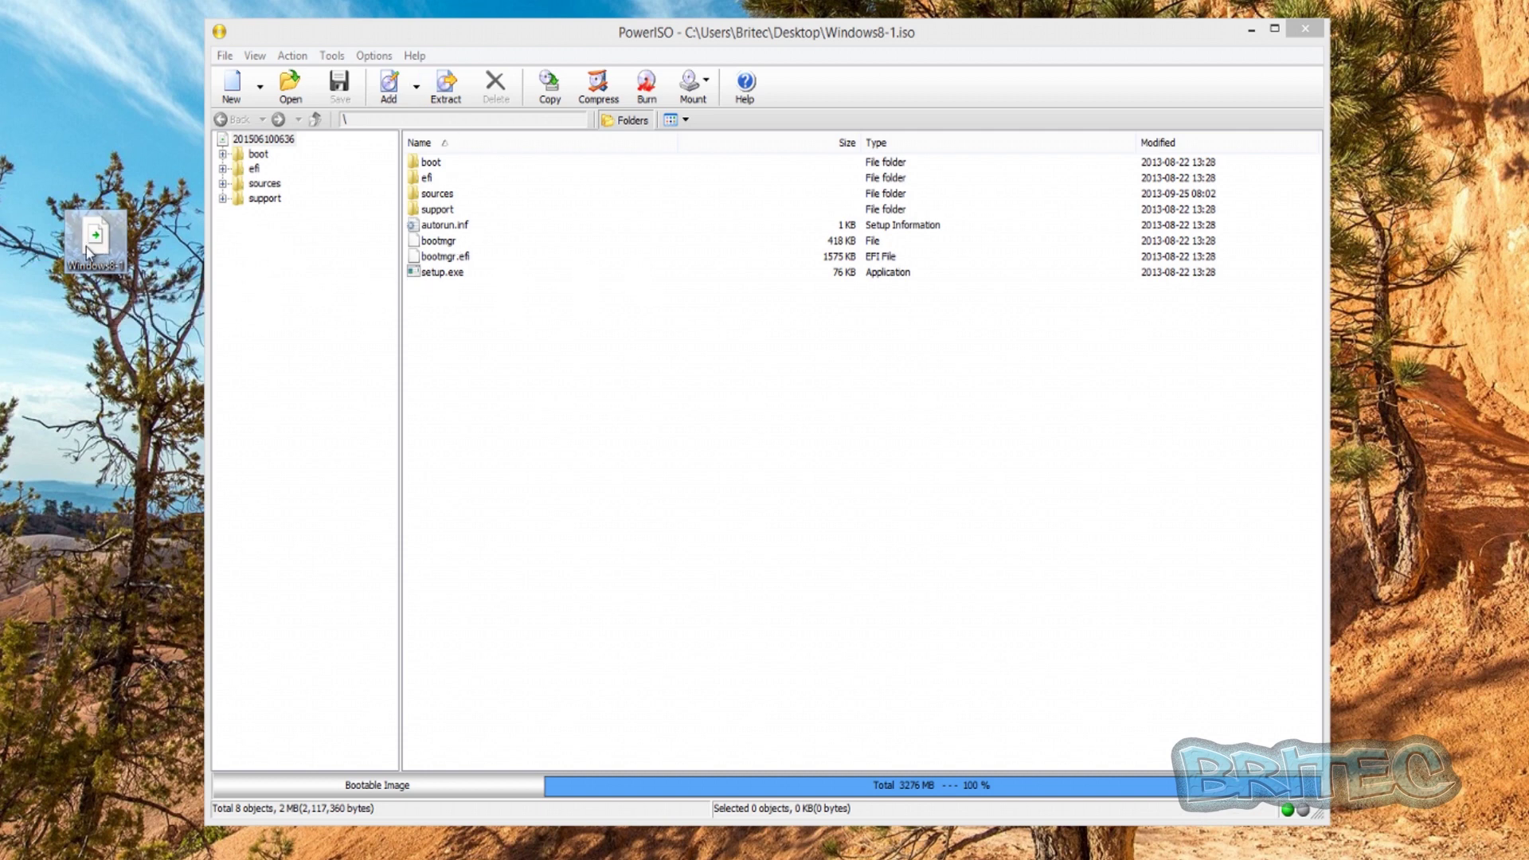
{"action": "left_click", "coordinate": [645, 91]}
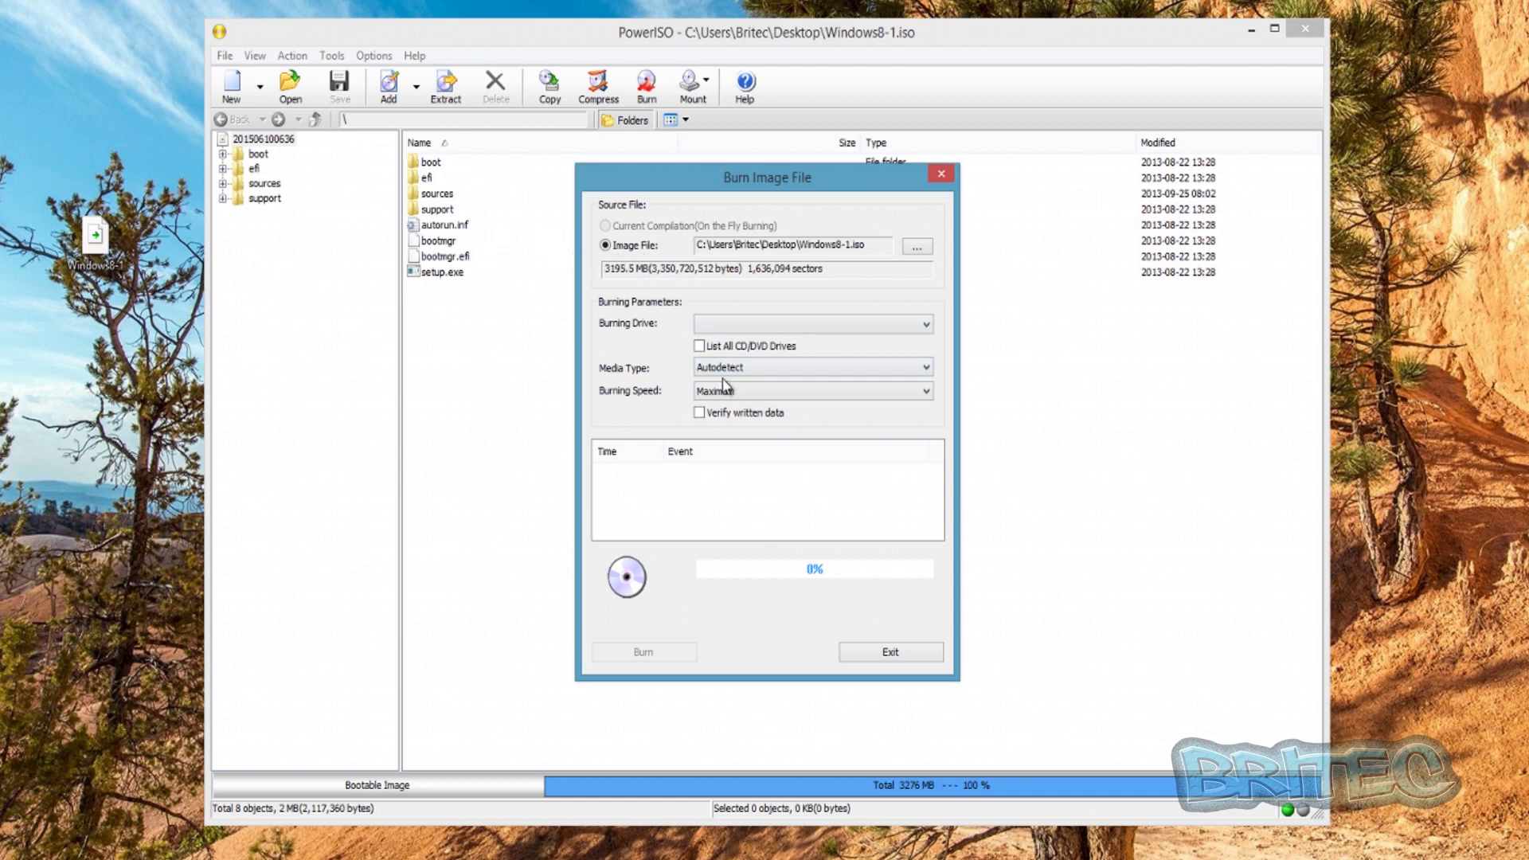
List all drives, keep the VBOX CD-ROM, set 8x speed and verify written data.
{"action": "left_click", "coordinate": [699, 345]}
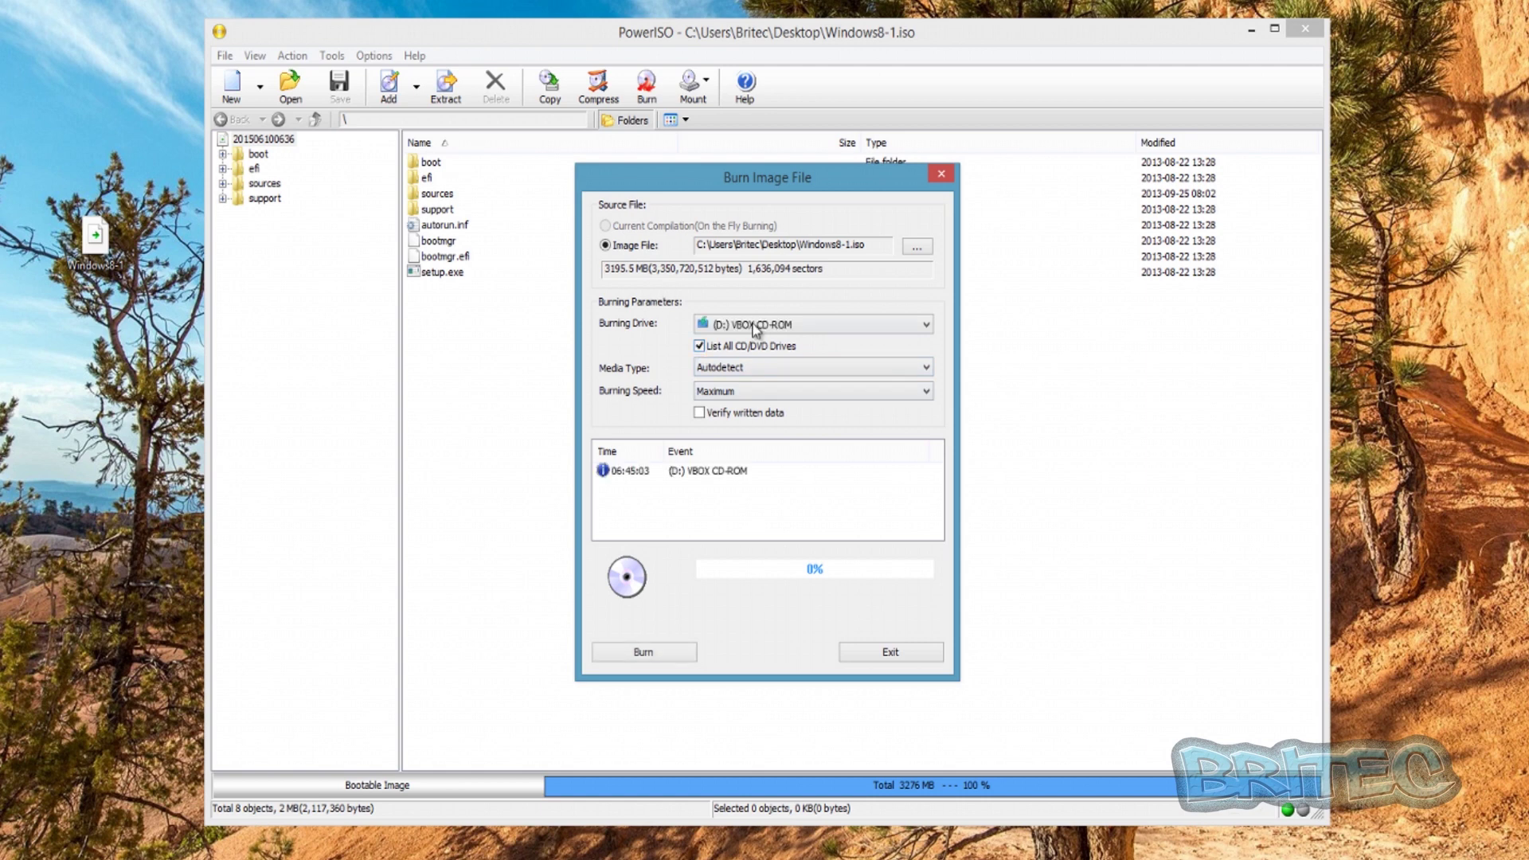
{"action": "left_click", "coordinate": [922, 324]}
{"action": "left_click", "coordinate": [818, 345]}
{"action": "left_click", "coordinate": [819, 395]}
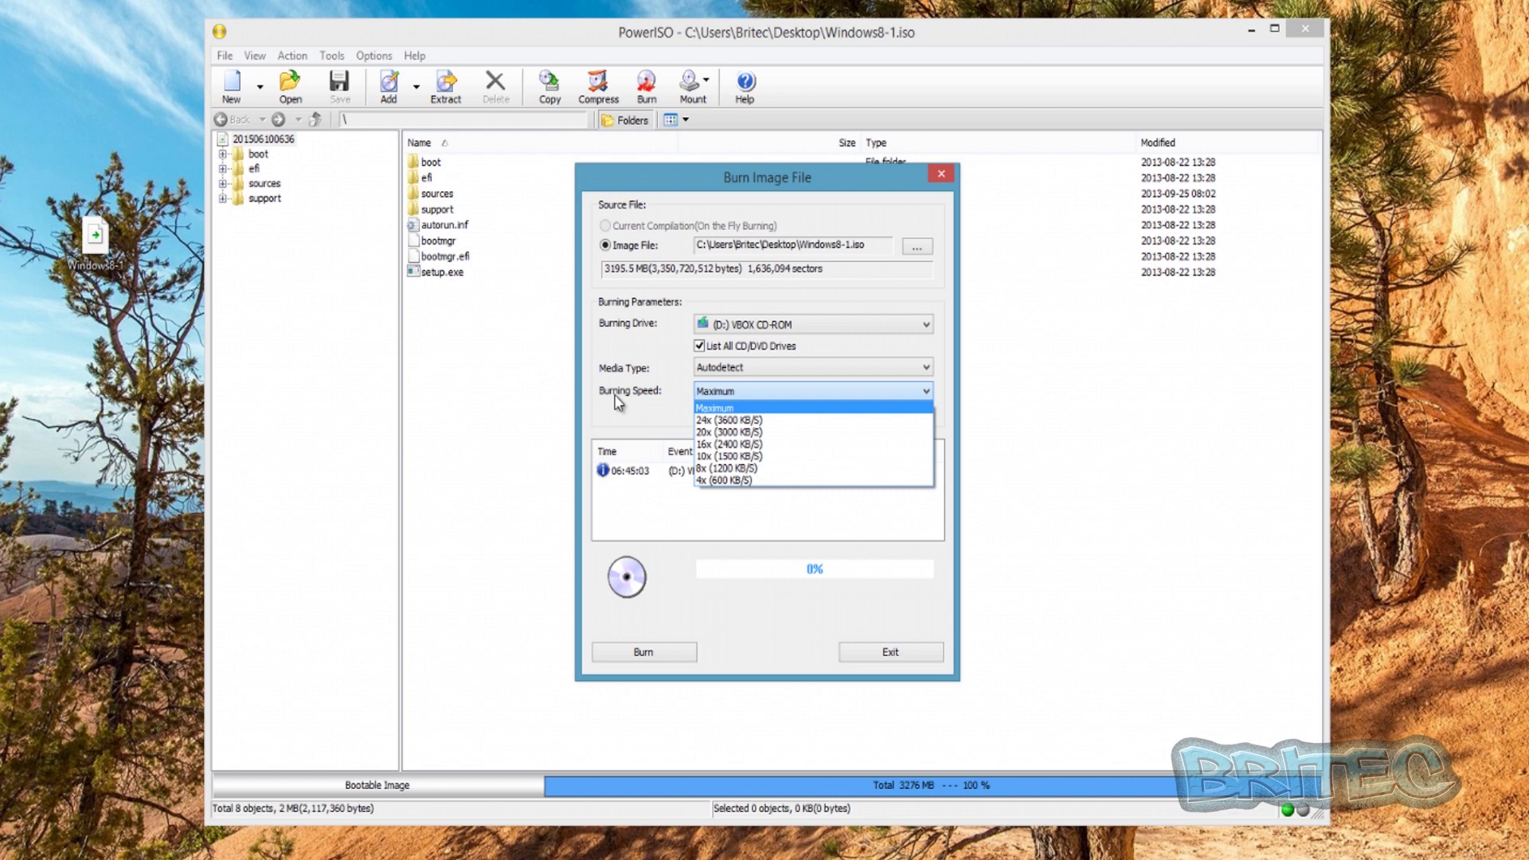
{"action": "left_click", "coordinate": [749, 468]}
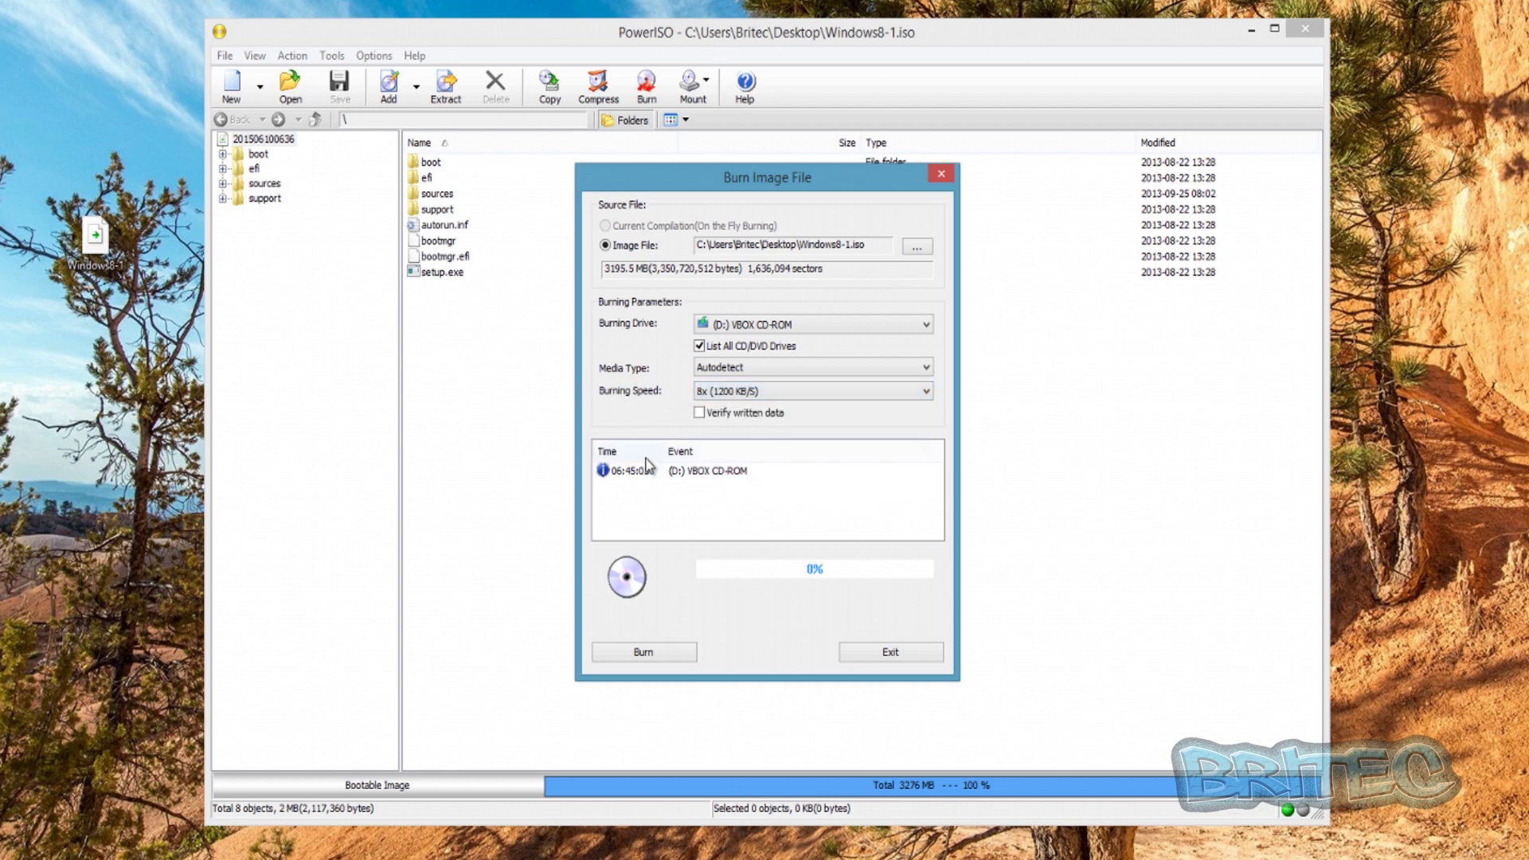
{"action": "left_click", "coordinate": [699, 413]}
{"action": "left_click", "coordinate": [820, 391]}
Close the burn dialog, then open Windows8-1.iso from the desktop with PowerISO.
{"action": "left_click", "coordinate": [797, 419]}
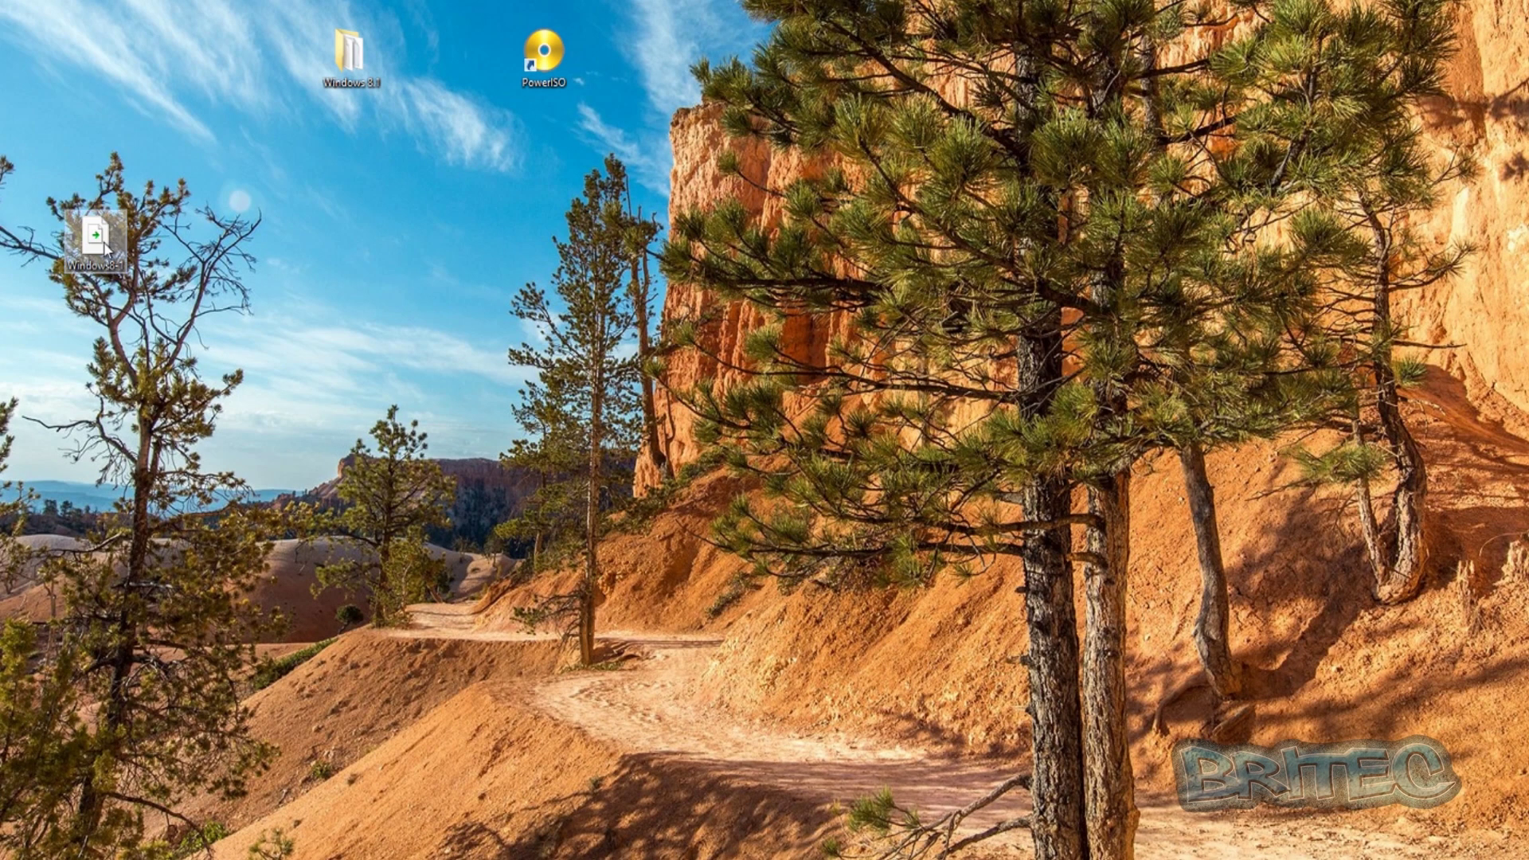
{"action": "double_click", "coordinate": [97, 242]}
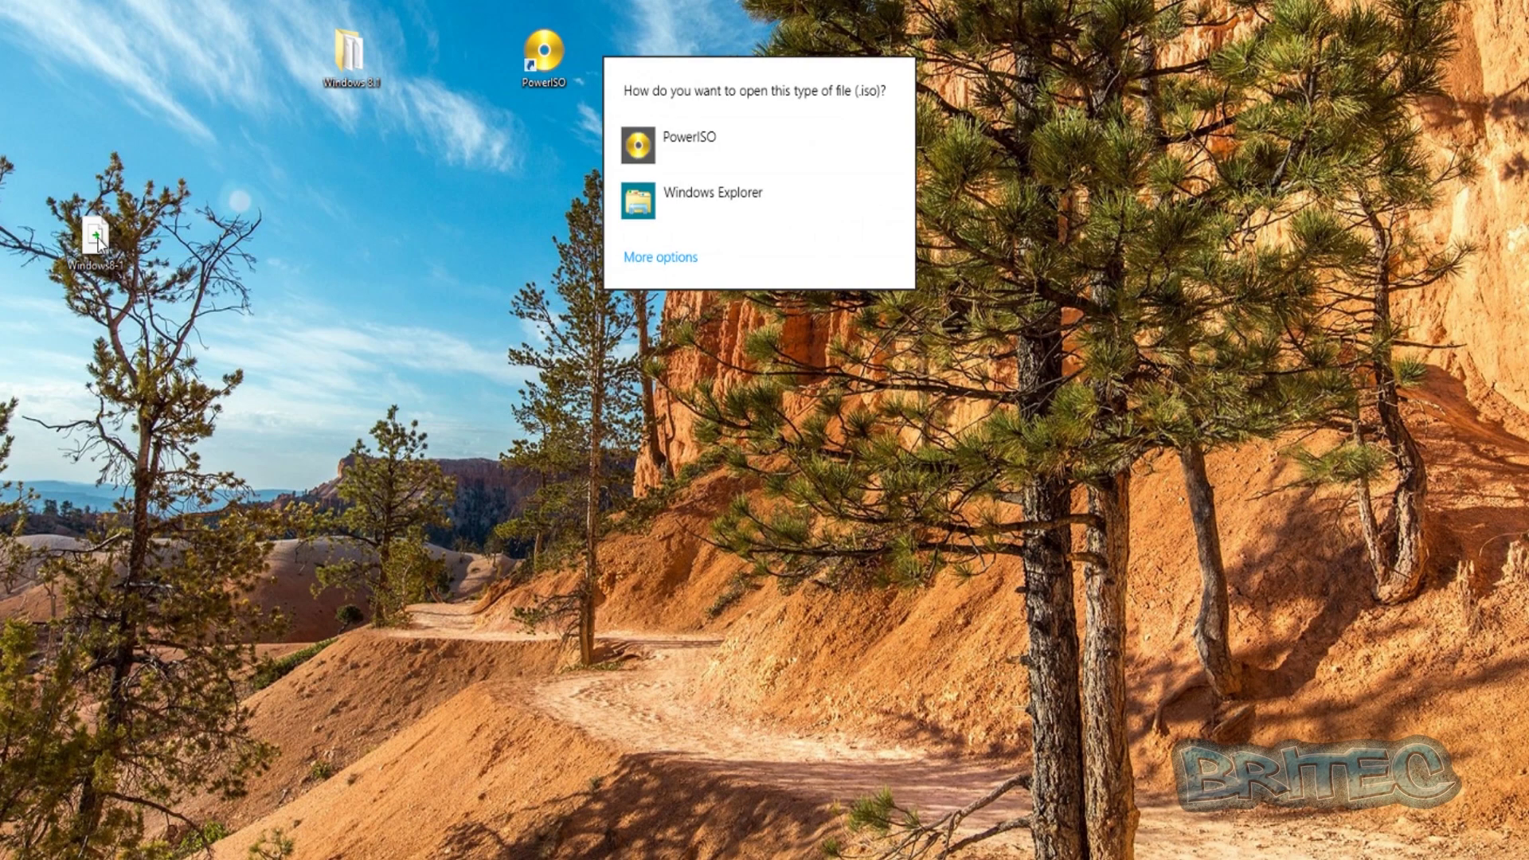
{"action": "left_click", "coordinate": [665, 146]}
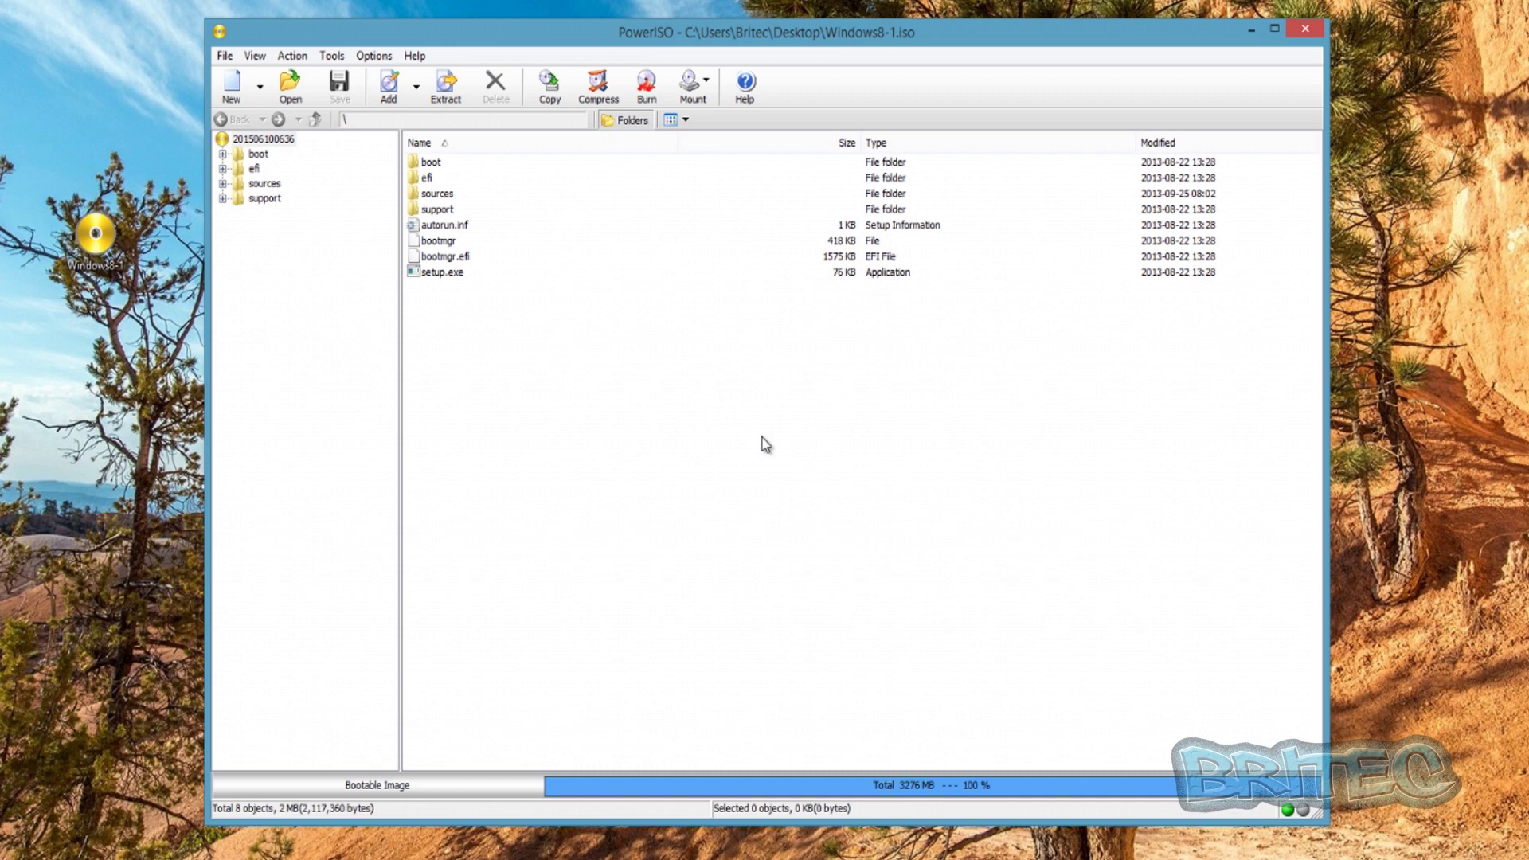
Close the reopened Windows8-1.iso window in PowerISO.
{"action": "left_click", "coordinate": [1305, 28]}
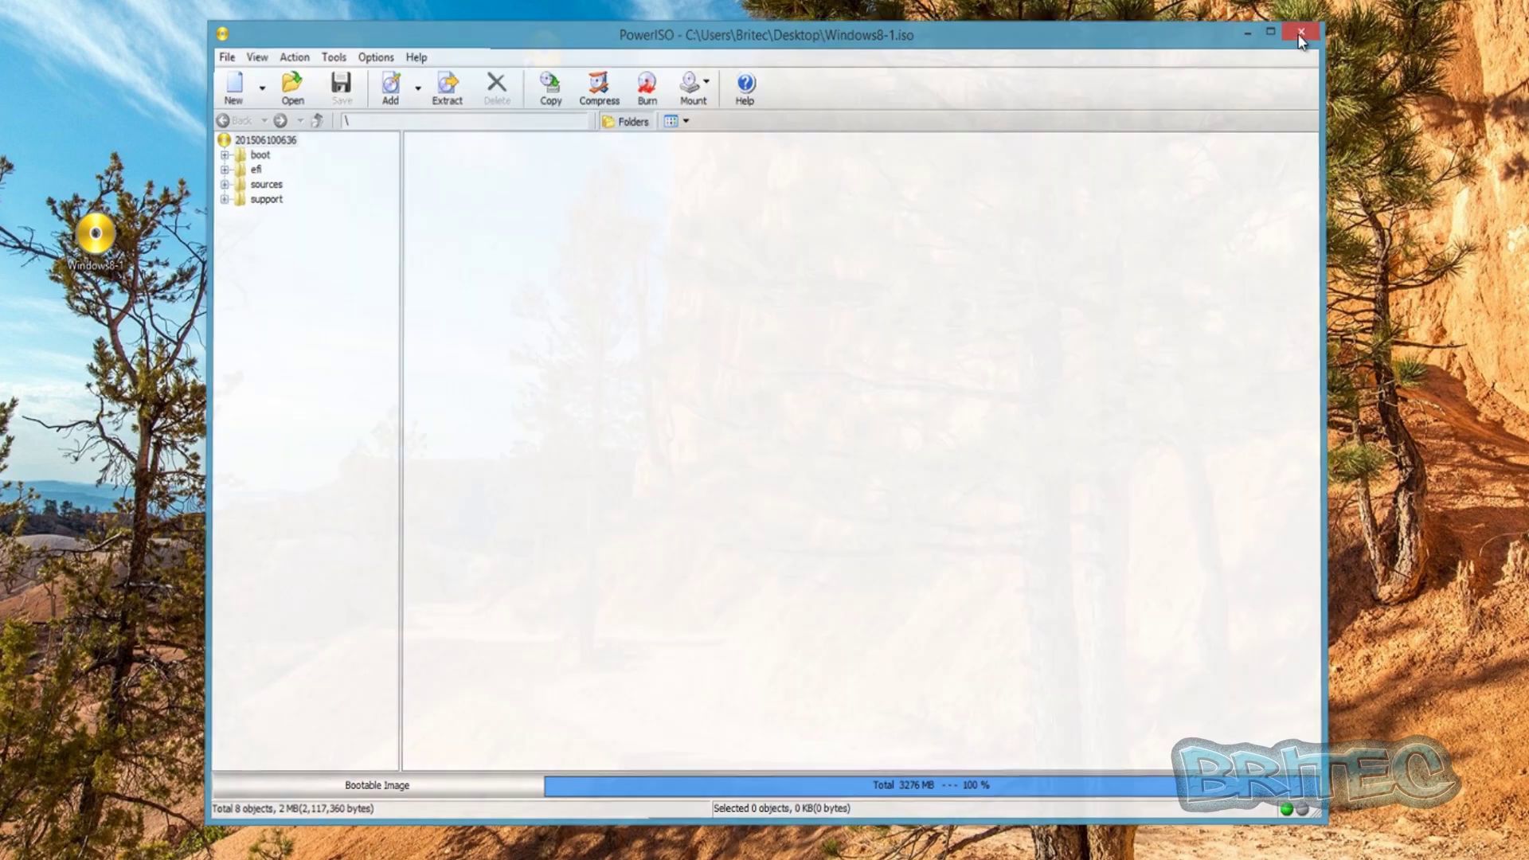